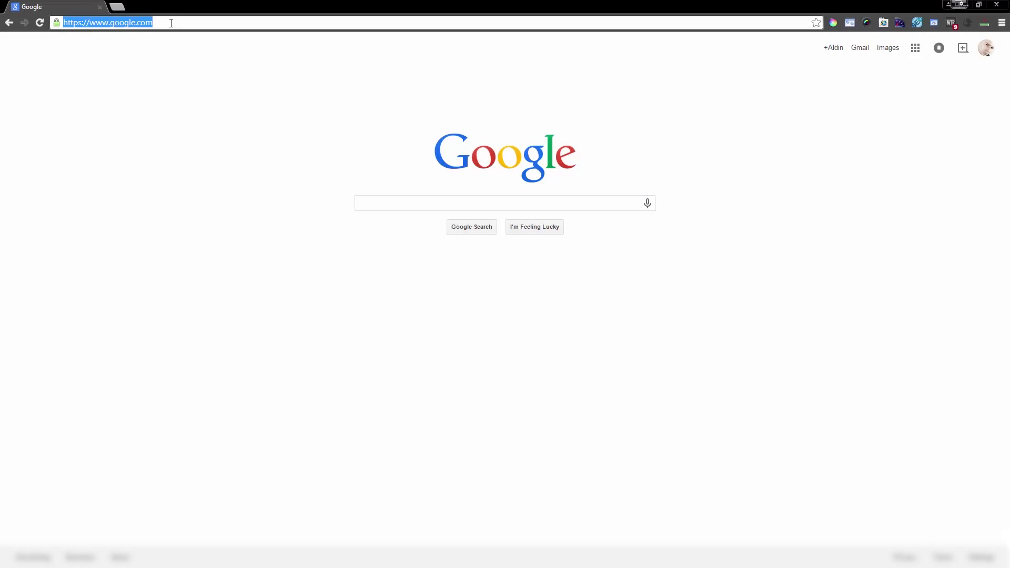
text(ress.org)
key(Return)
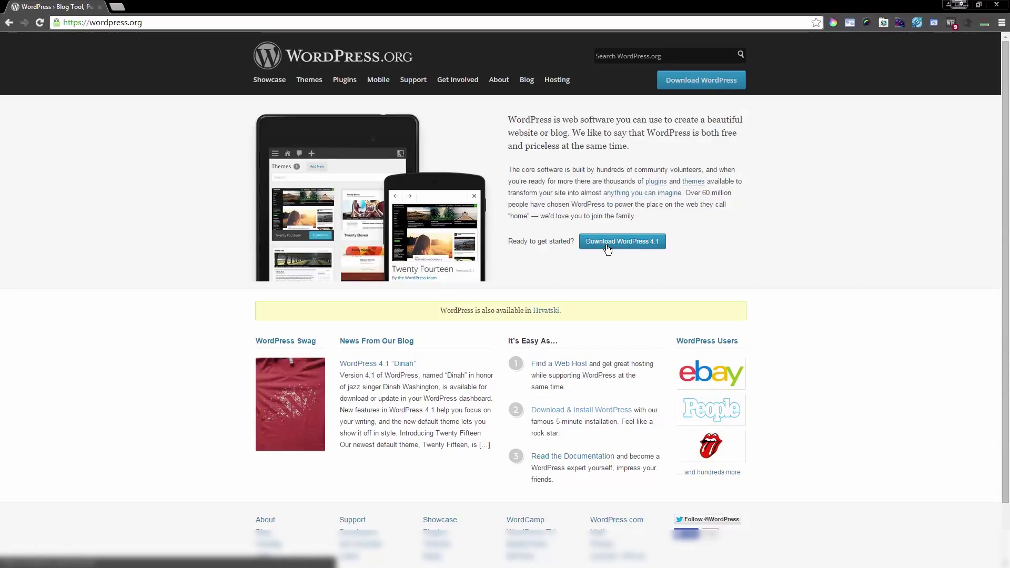
click(622, 245)
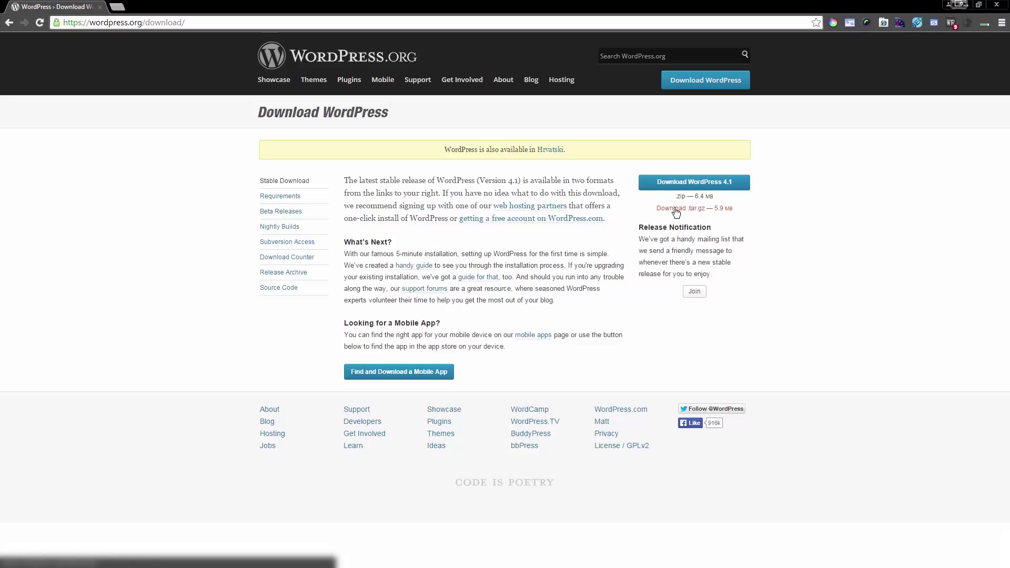
drag(643, 208, 747, 212)
click(748, 213)
drag(694, 196, 731, 198)
Step: Download WordPress 4.1 as the .tar.gz archive
click(684, 210)
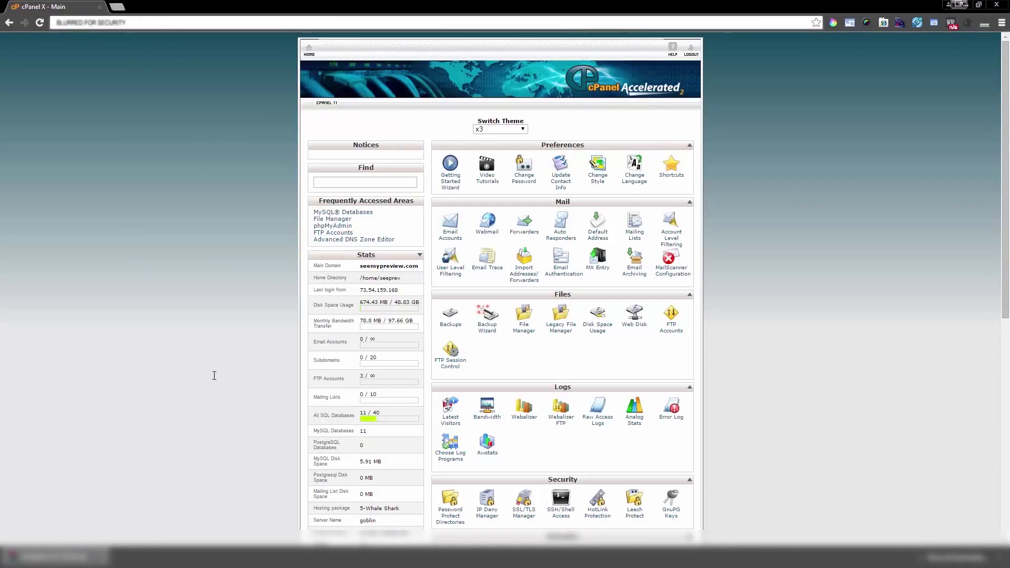
Step: Open File Manager, enter the public_html/wp folder and select wordpress-4.1.tar.gz
scroll(216, 380, down, 1)
scroll(216, 380, down, 2)
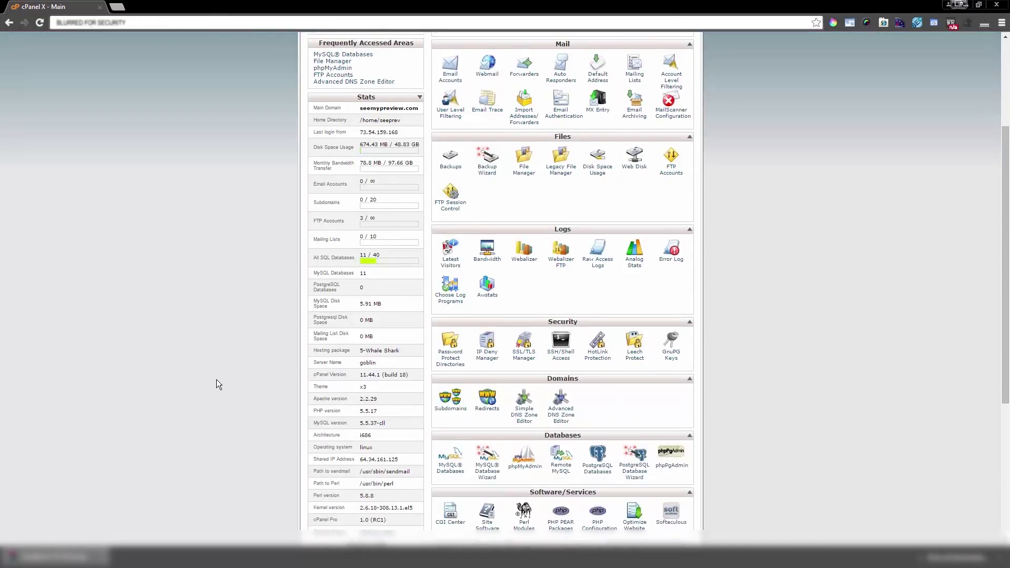
scroll(216, 385, up, 2)
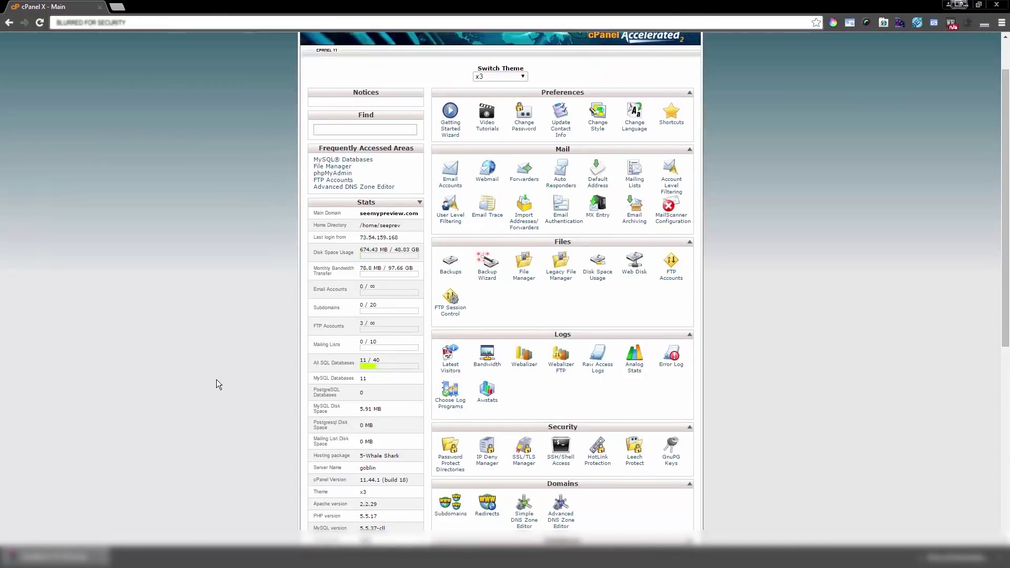
click(527, 278)
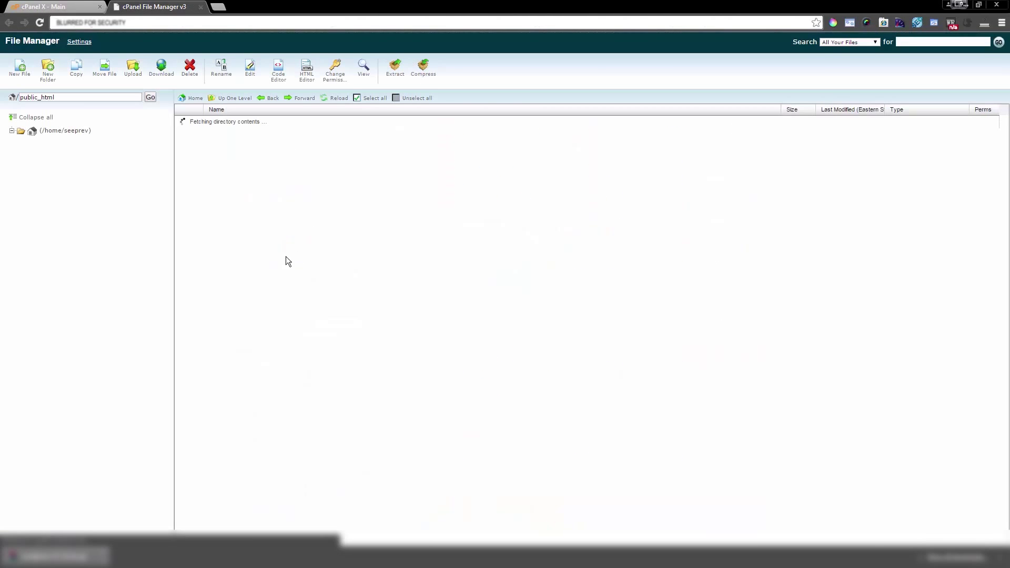
scroll(228, 207, down, 8)
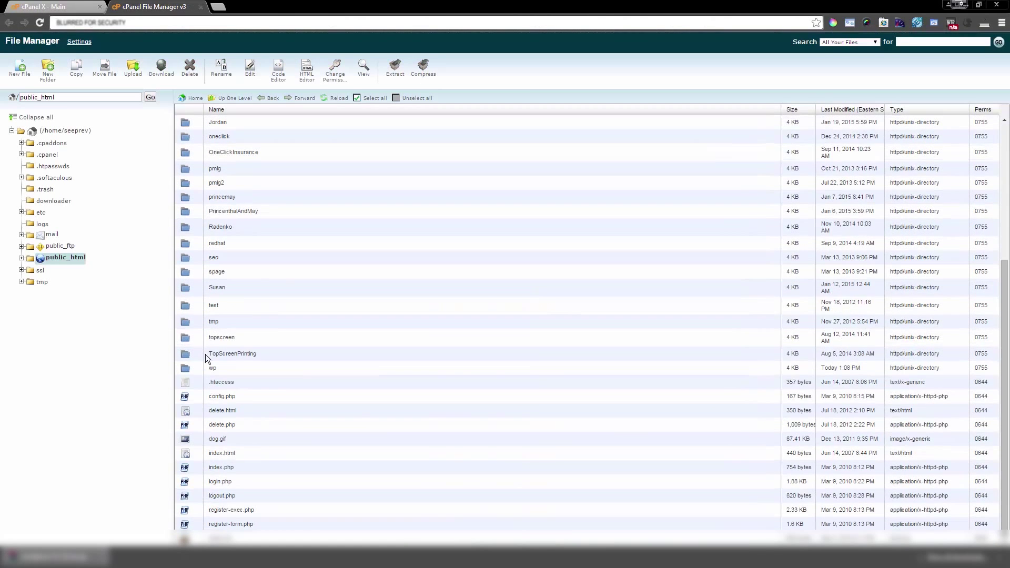
scroll(189, 370, up, 3)
scroll(187, 362, down, 3)
double_click(184, 368)
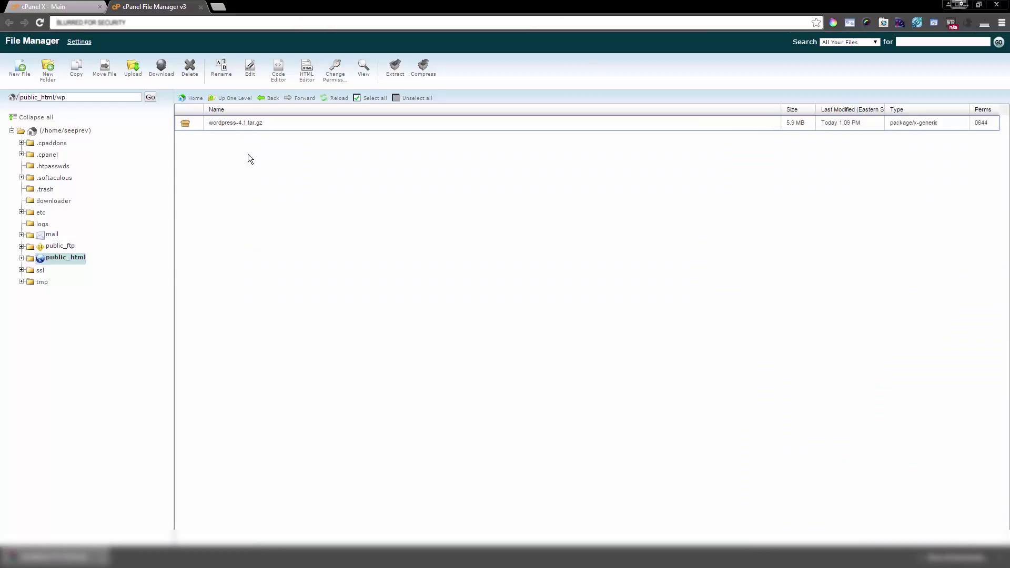
click(294, 124)
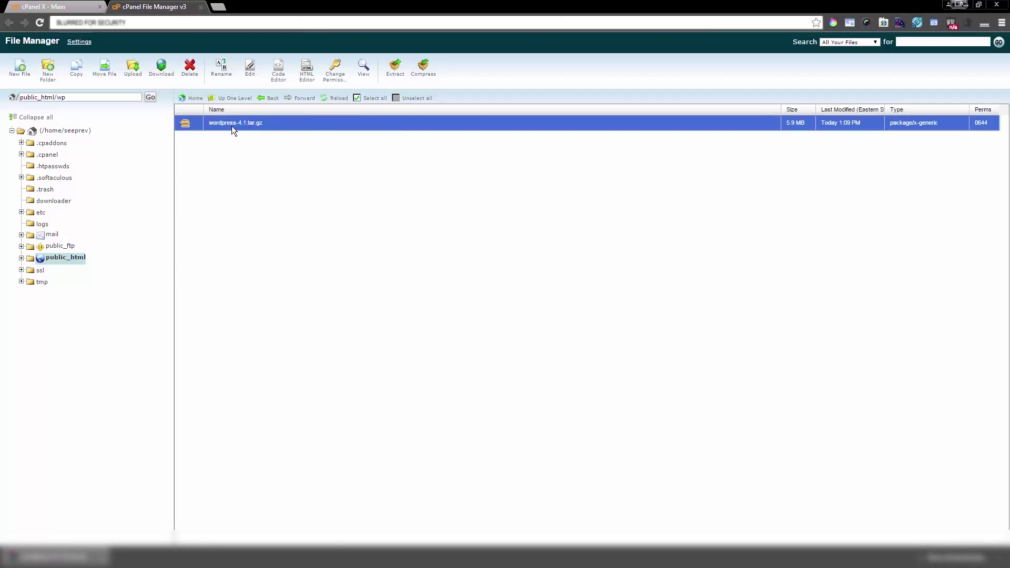
Step: Extract wordpress-4.1.tar.gz with /wp trimmed from the destination path, then reload the listing
click(394, 68)
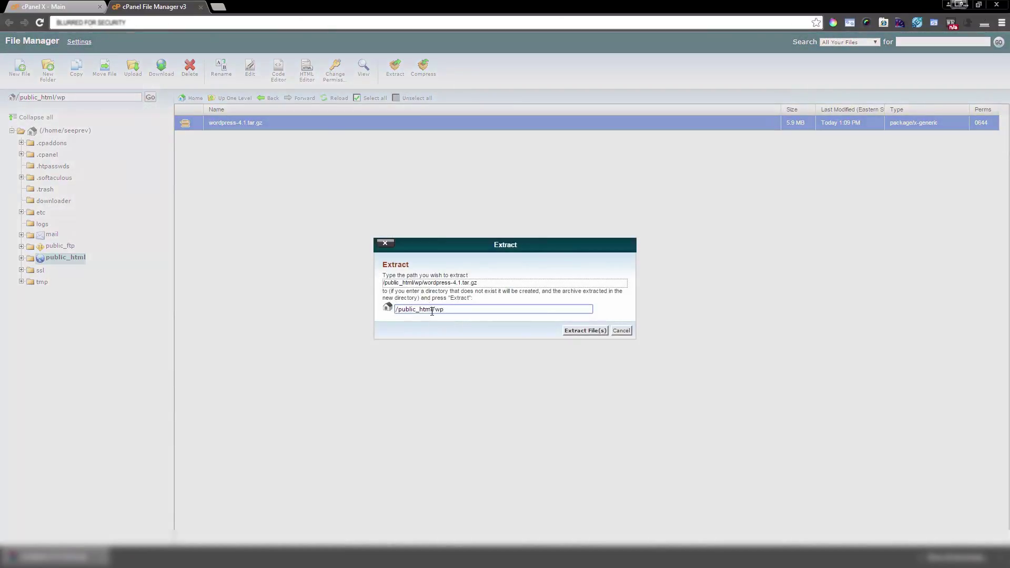
drag(433, 310, 467, 309)
key(BackSpace)
click(586, 330)
click(675, 396)
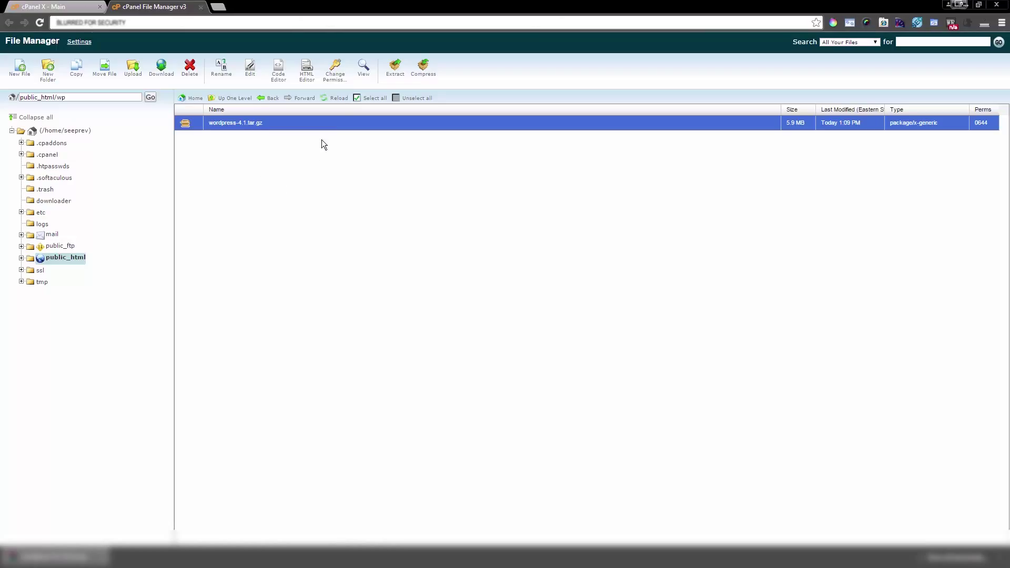
click(339, 101)
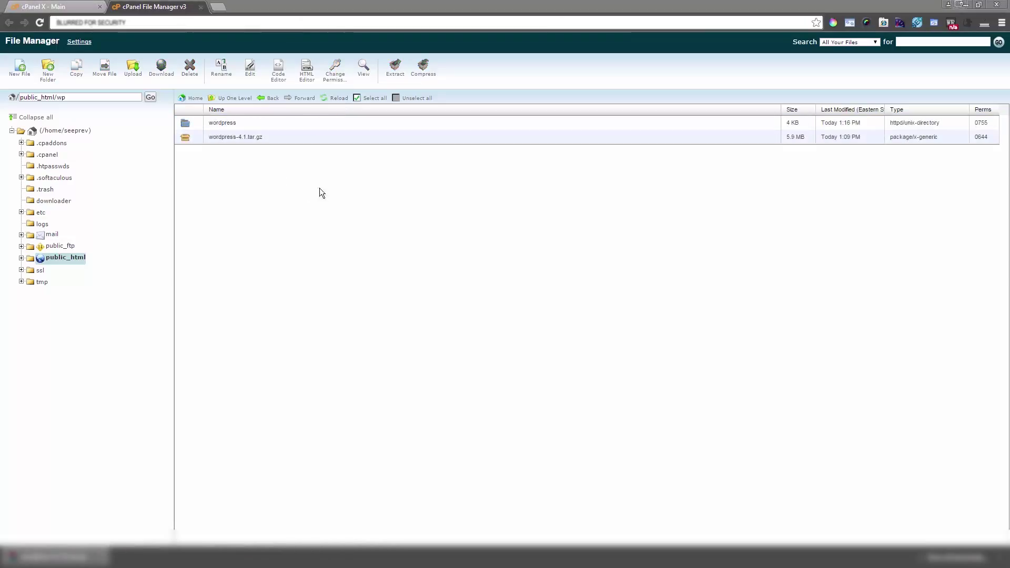
Step: Open the wordpress folder and select all 19 items, wp-admin through xmlrpc.php
double_click(186, 125)
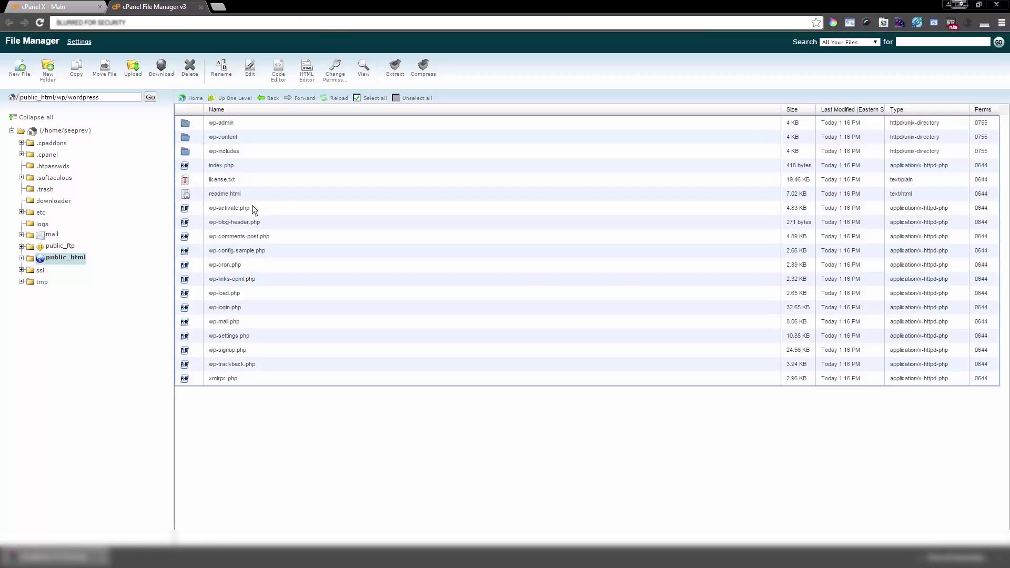
click(189, 378)
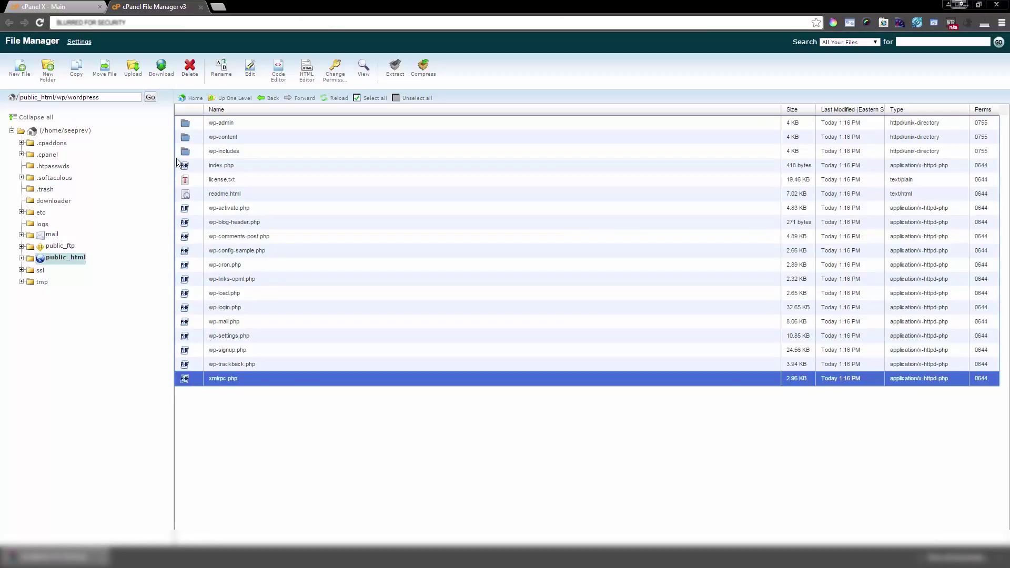
shift+click(187, 124)
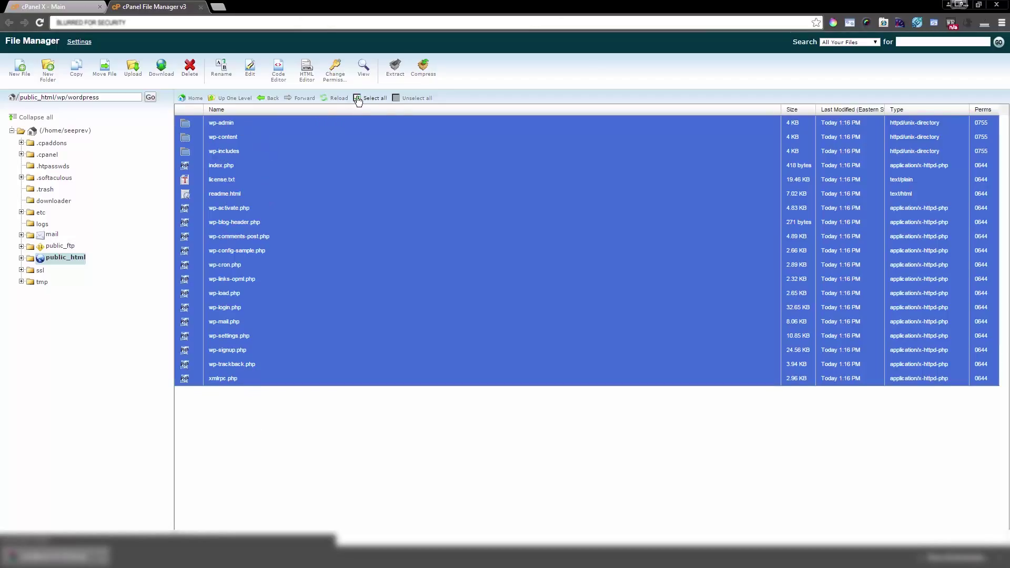
click(407, 99)
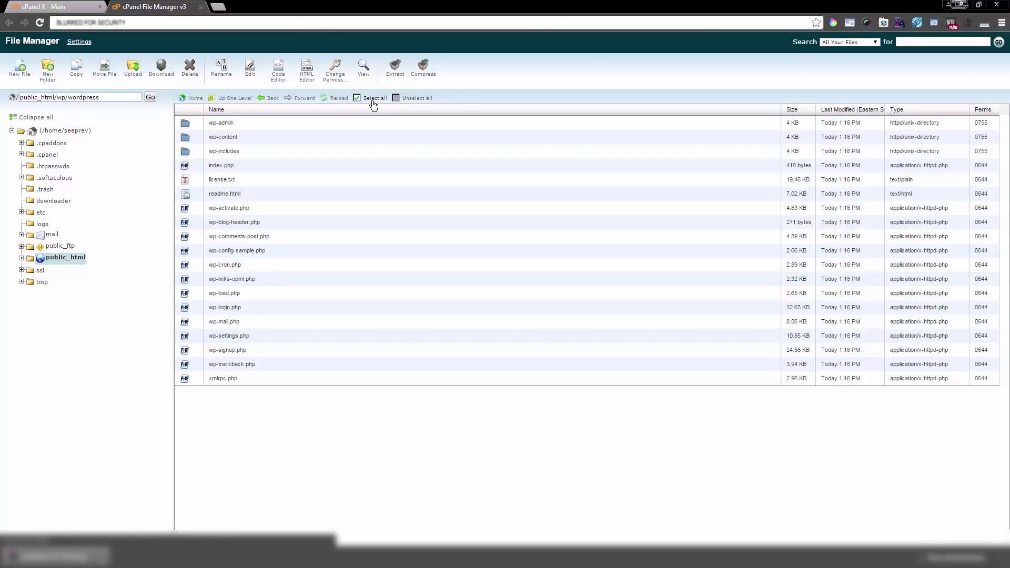
click(377, 100)
click(416, 99)
click(225, 122)
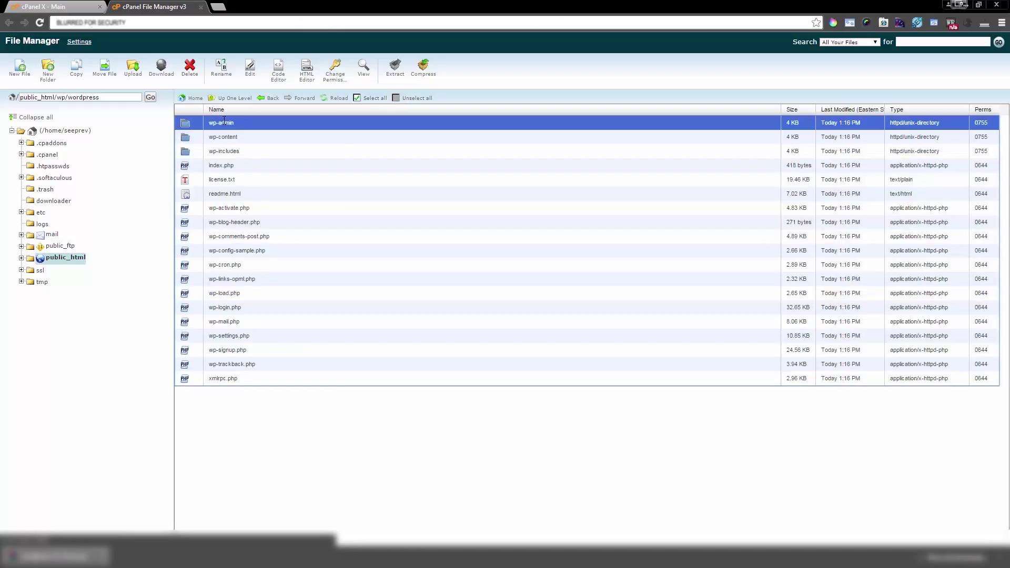
shift+click(222, 380)
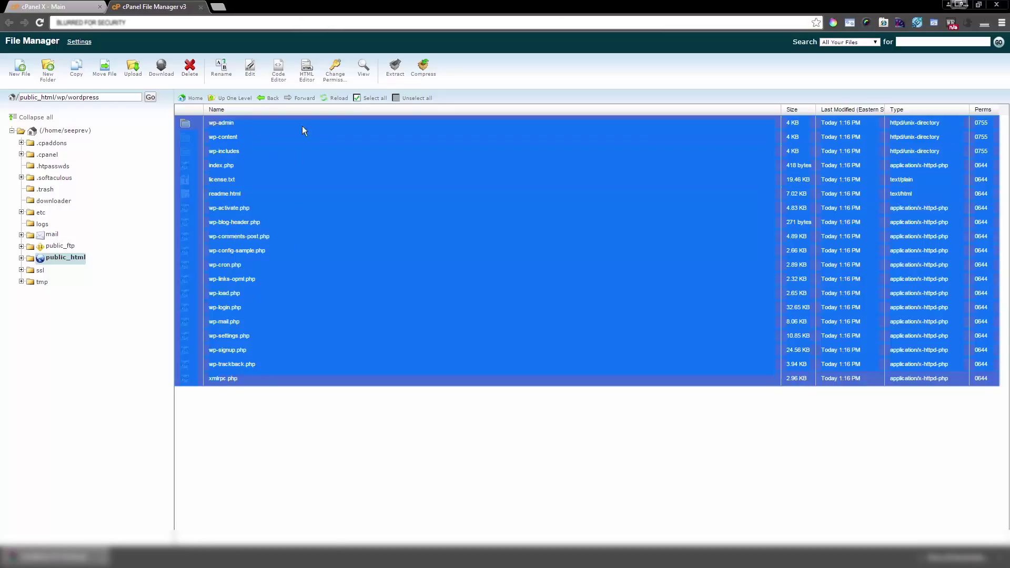
click(397, 100)
click(350, 415)
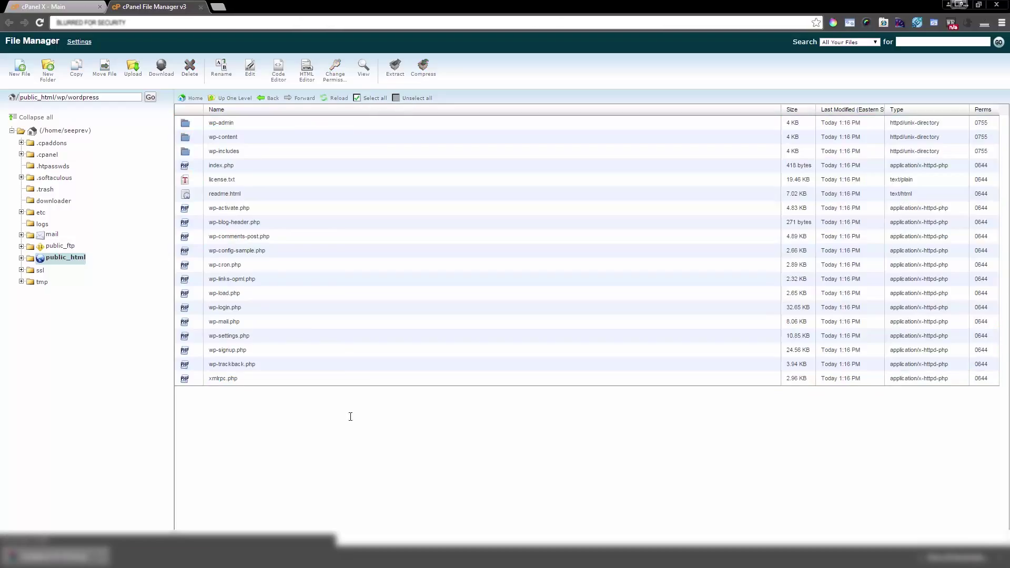
click(371, 99)
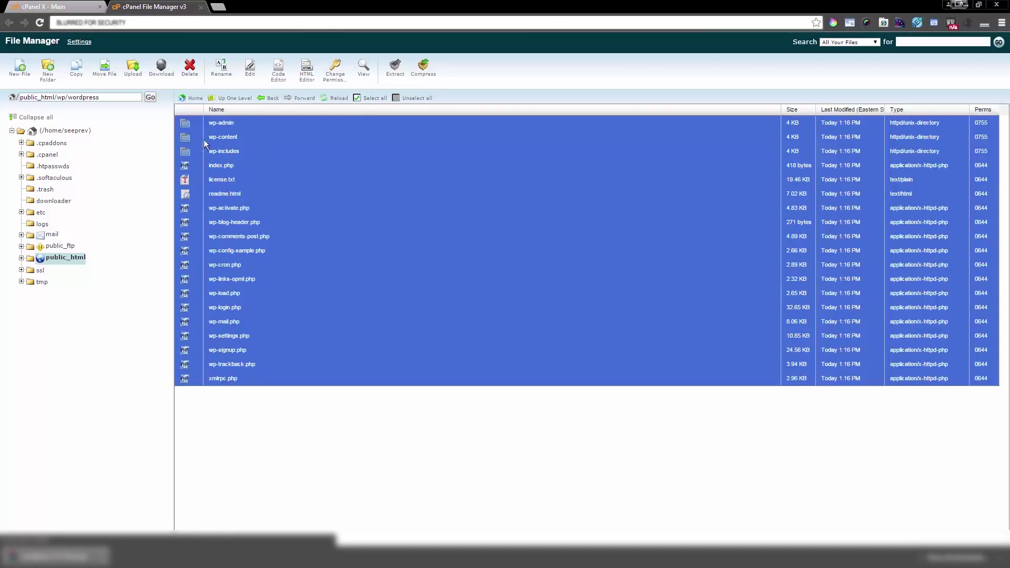
Step: Move the selected files to public_html/wp by deleting 'wordpress' from the destination path
click(109, 76)
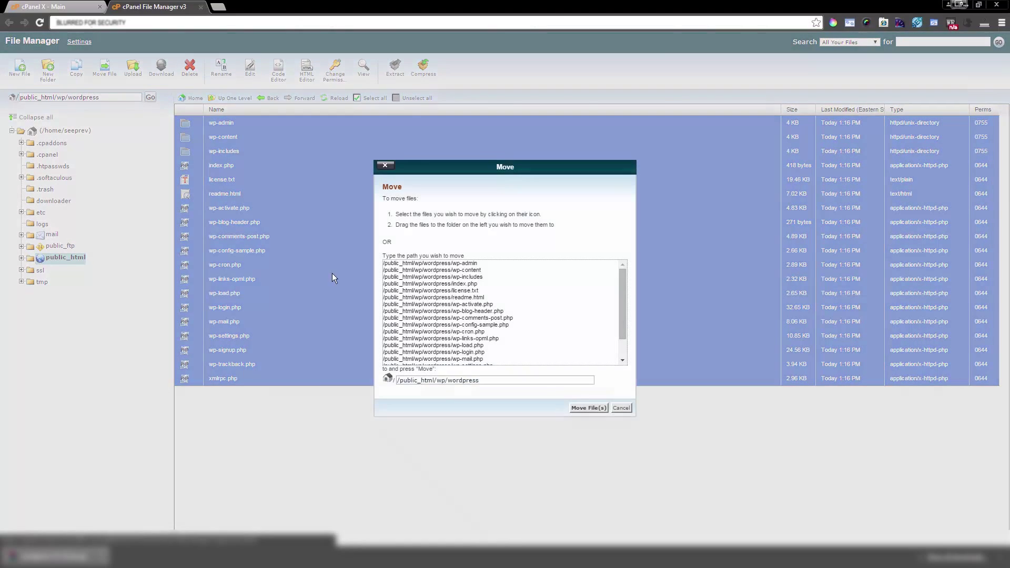
double_click(450, 380)
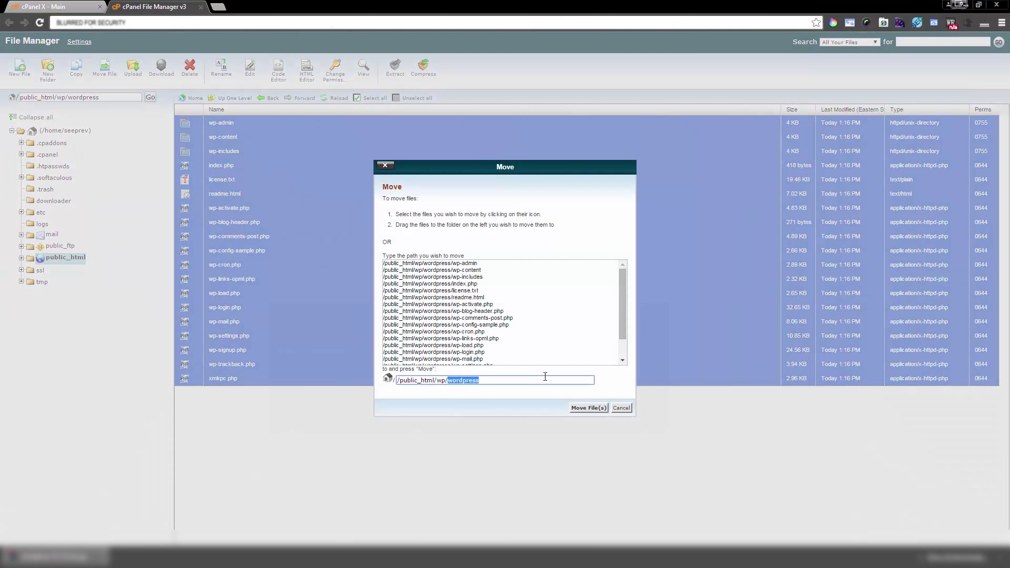
key(BackSpace)
click(588, 408)
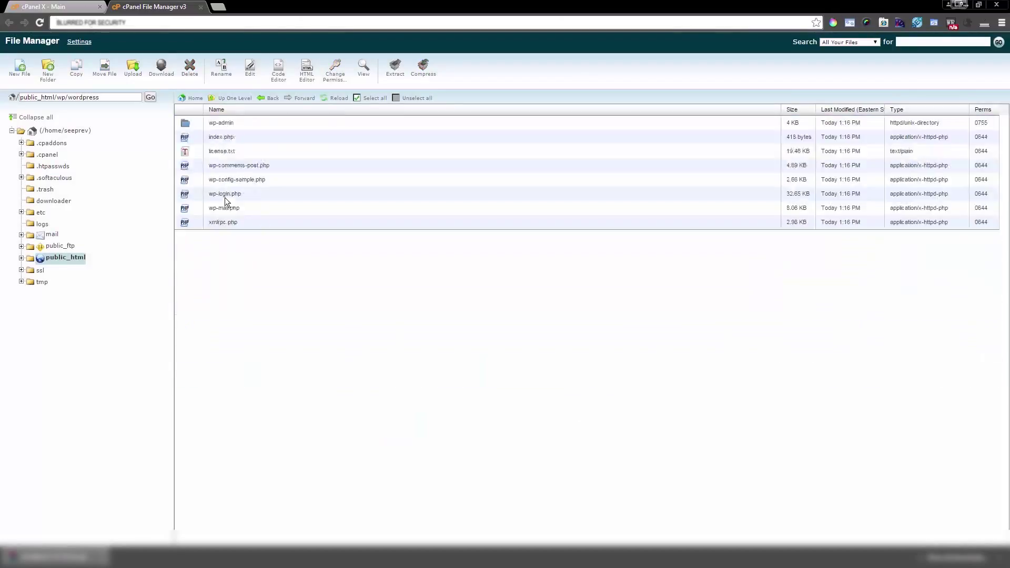
click(273, 99)
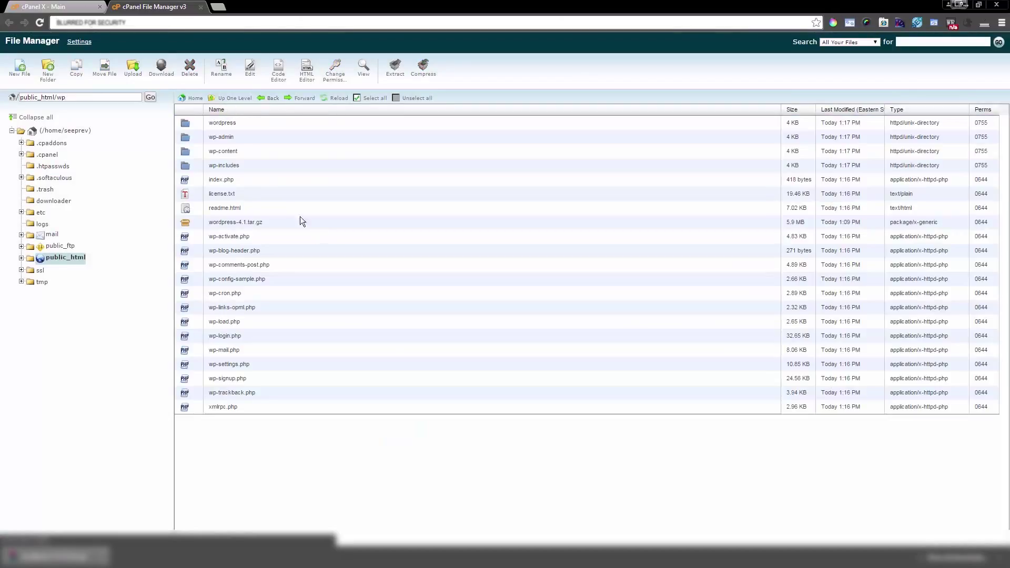
click(188, 126)
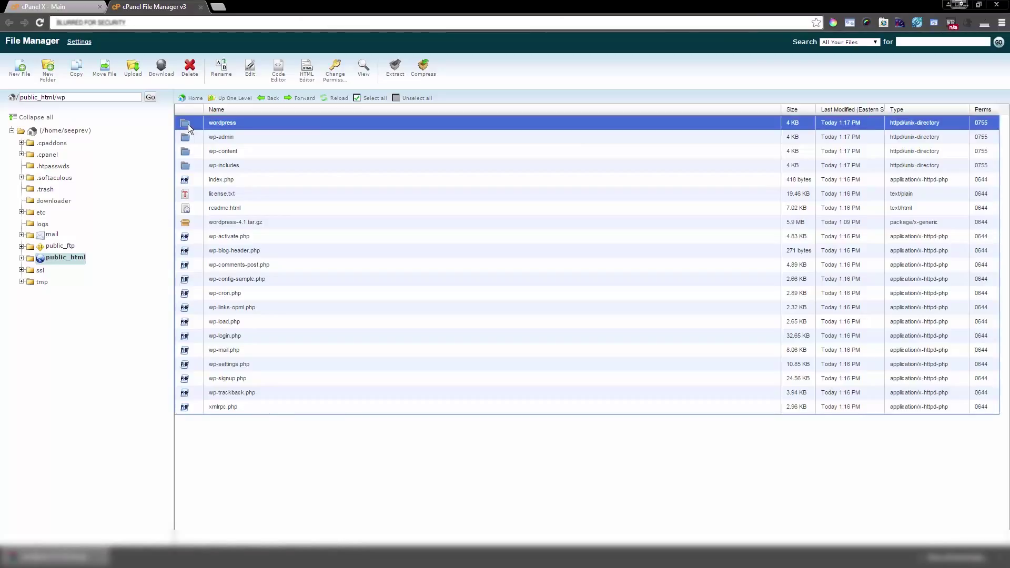
Step: Check the wordpress folder is empty, then delete it with Delete File(s)
double_click(188, 124)
click(272, 99)
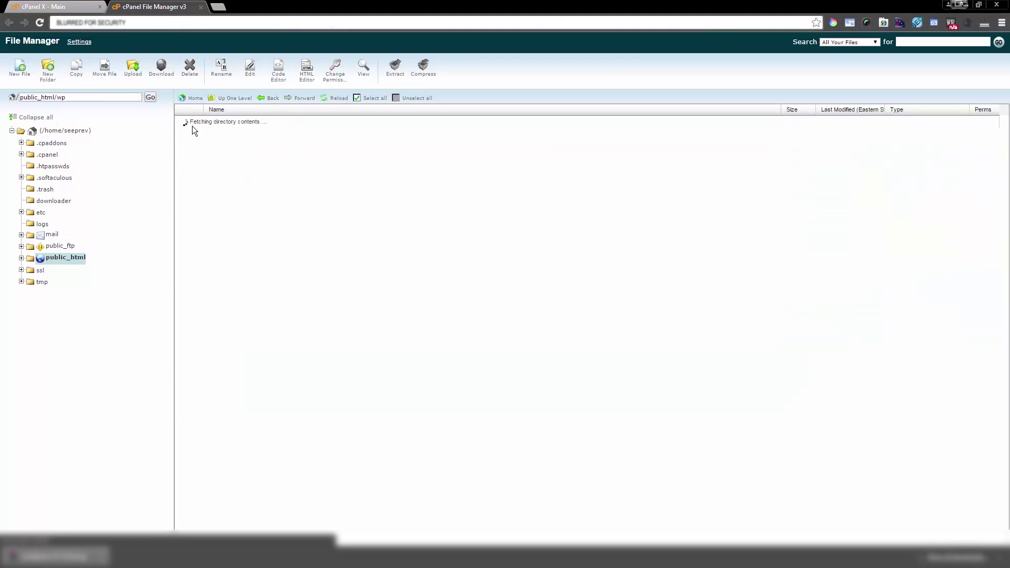
click(189, 125)
click(191, 73)
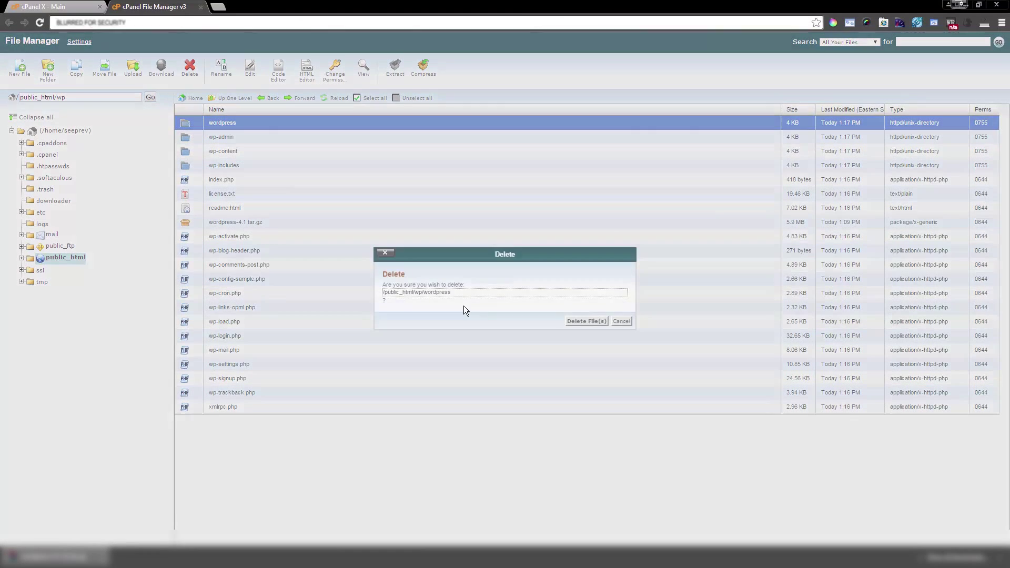
click(571, 321)
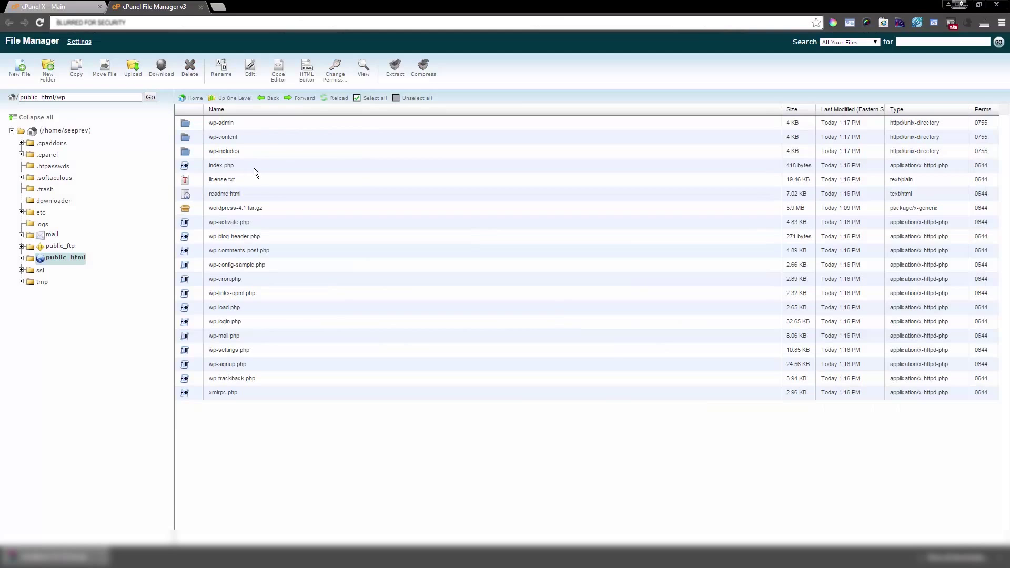
Step: Delete the wordpress-4.1.tar.gz archive, confirm the deletion, and open a new browser tab
click(191, 213)
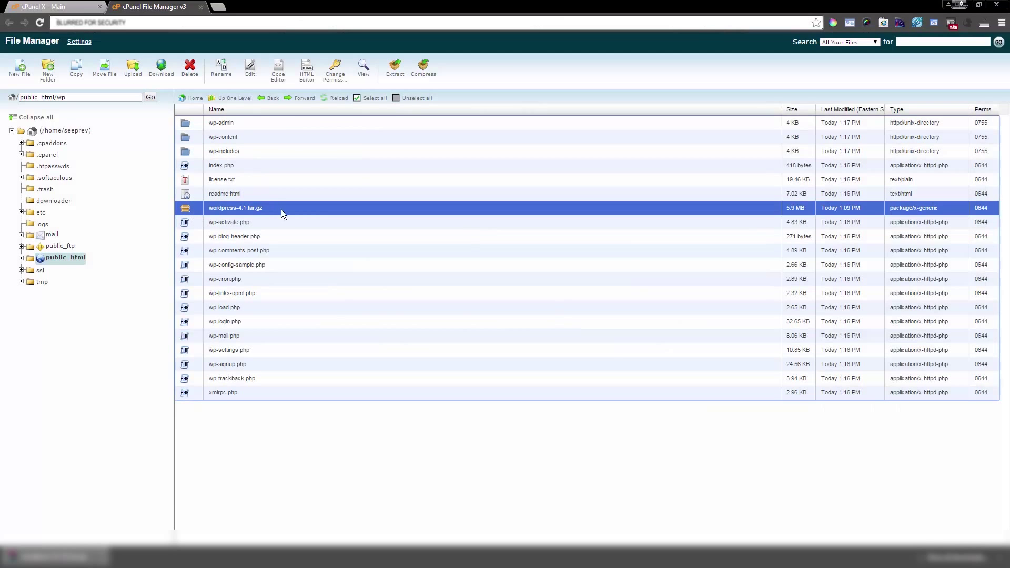
click(189, 69)
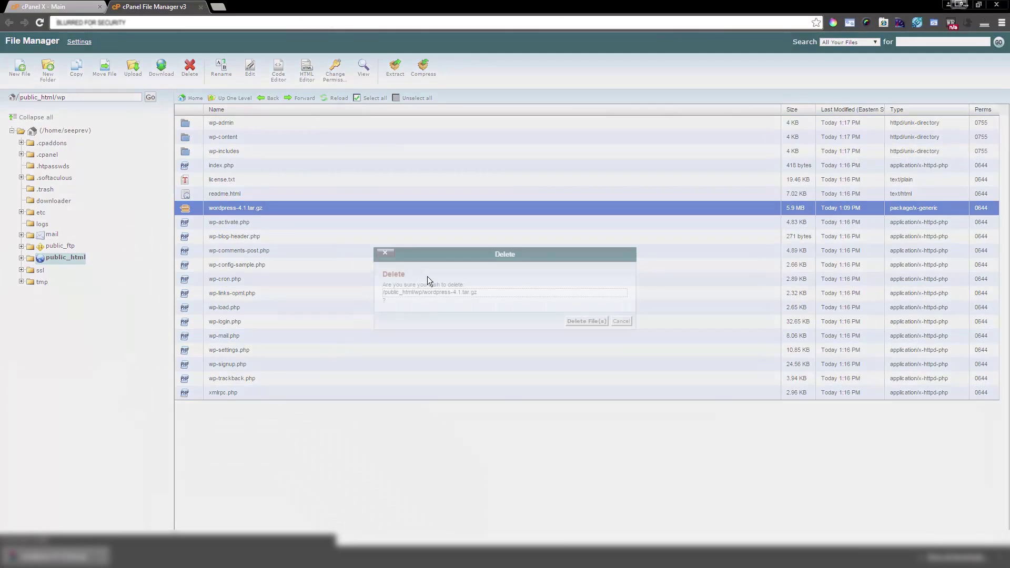
click(582, 322)
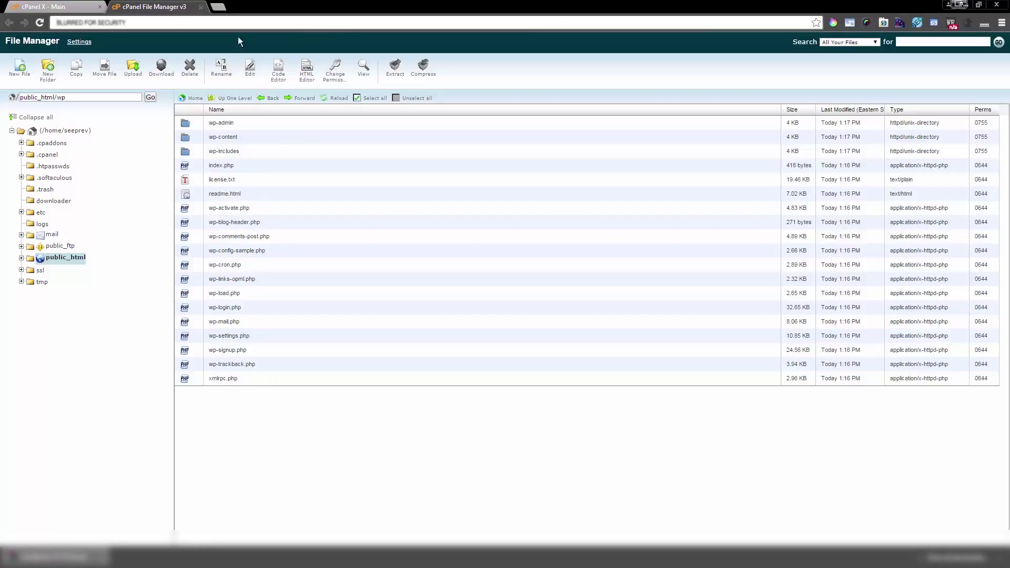
click(218, 7)
text(www.)
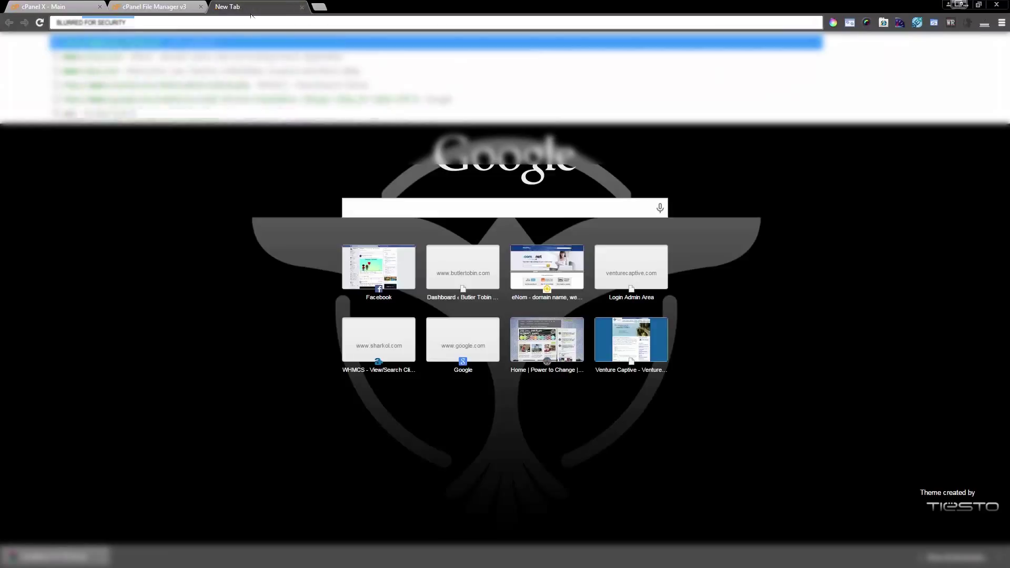
text(captive)
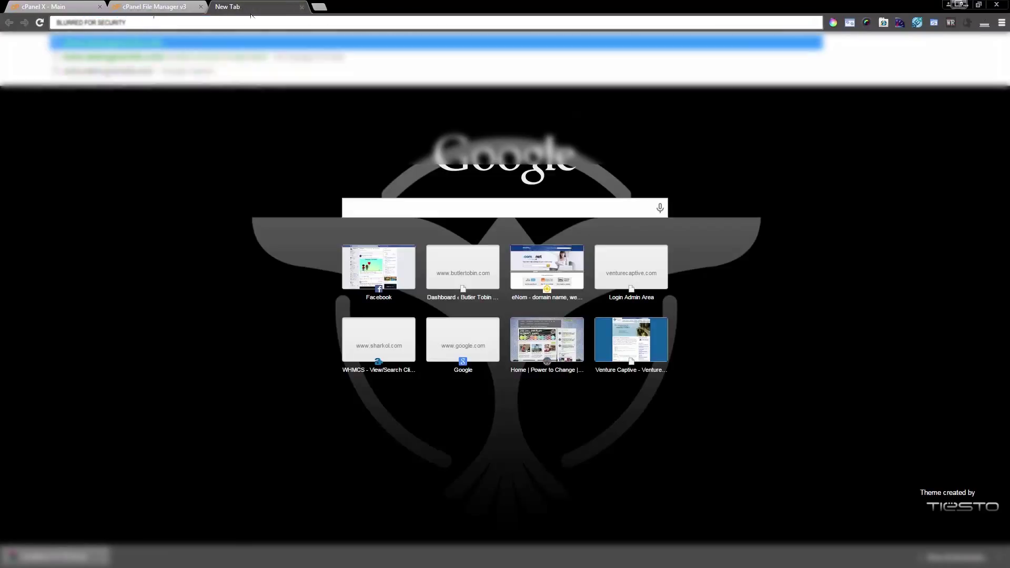
key(Return)
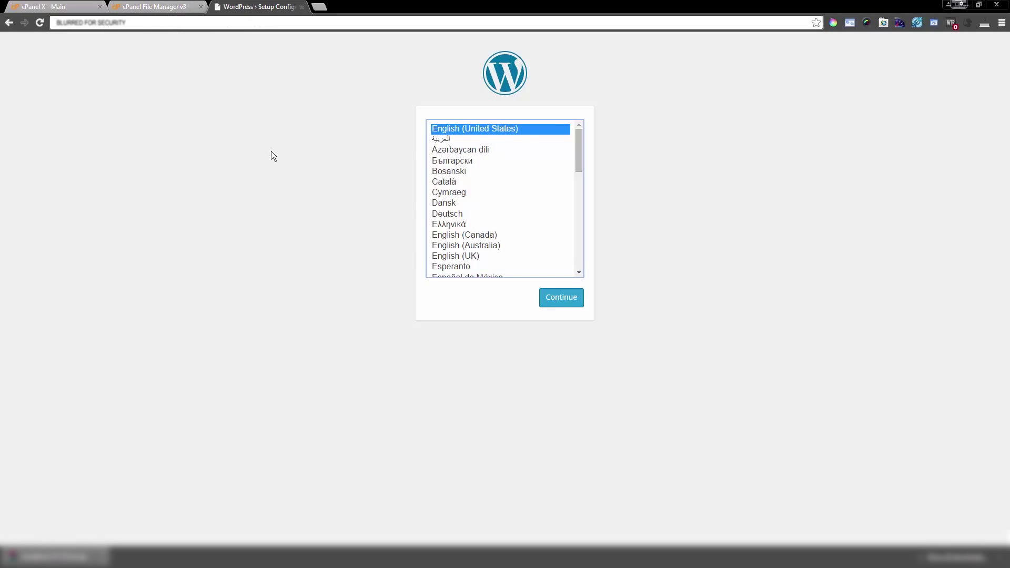
click(569, 309)
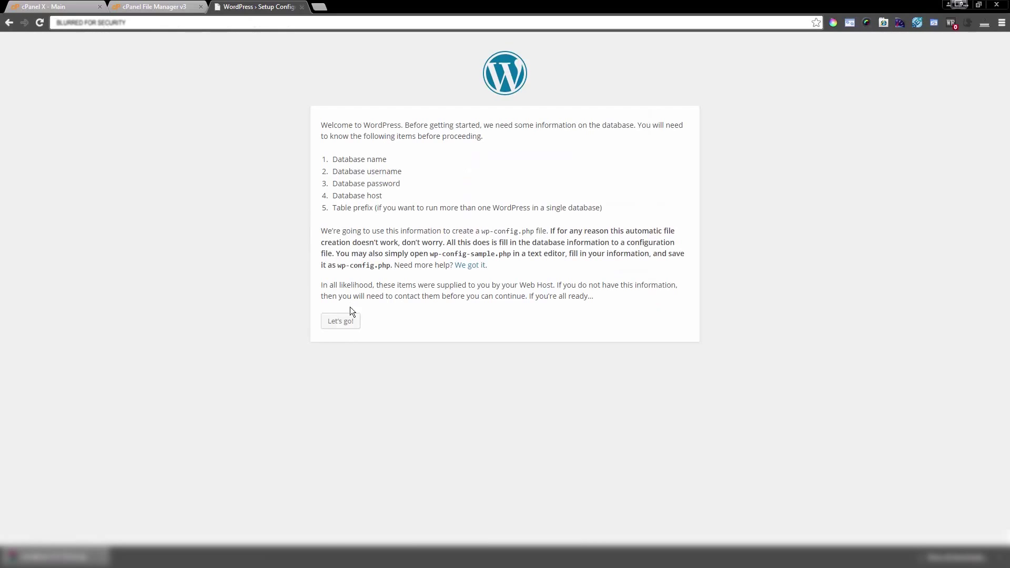
drag(332, 159, 393, 164)
drag(333, 171, 420, 175)
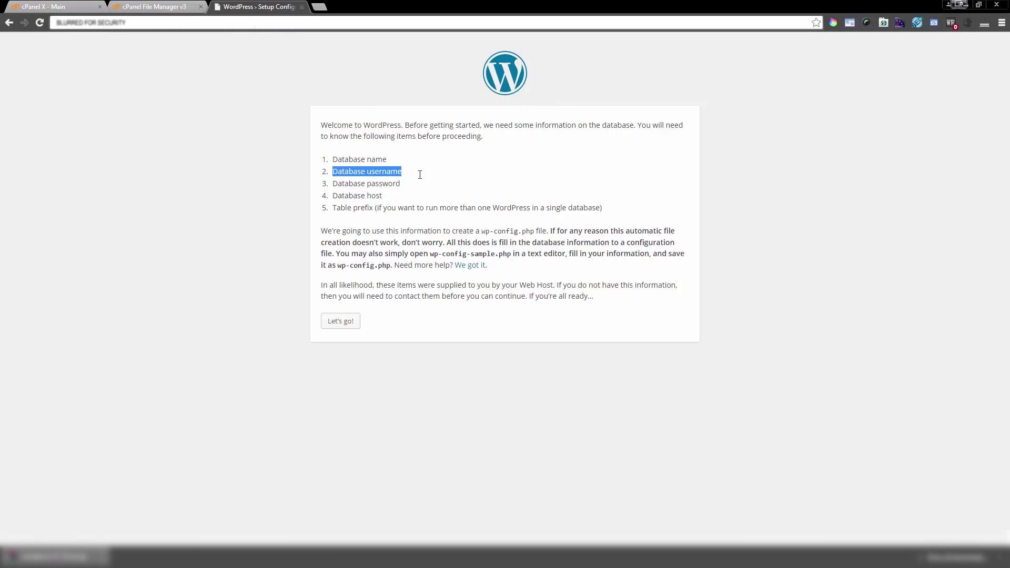
drag(334, 184, 449, 189)
click(440, 190)
drag(334, 195, 395, 195)
click(395, 196)
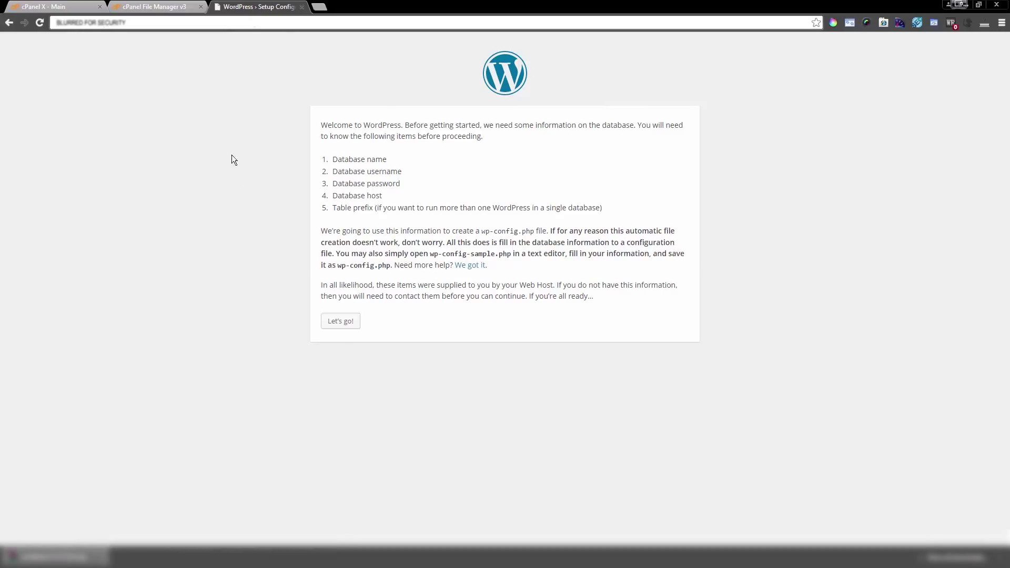
Step: From the cPanel main page, open MySQL Databases and type asdfasdf as the new database name
click(62, 7)
scroll(224, 346, down, 3)
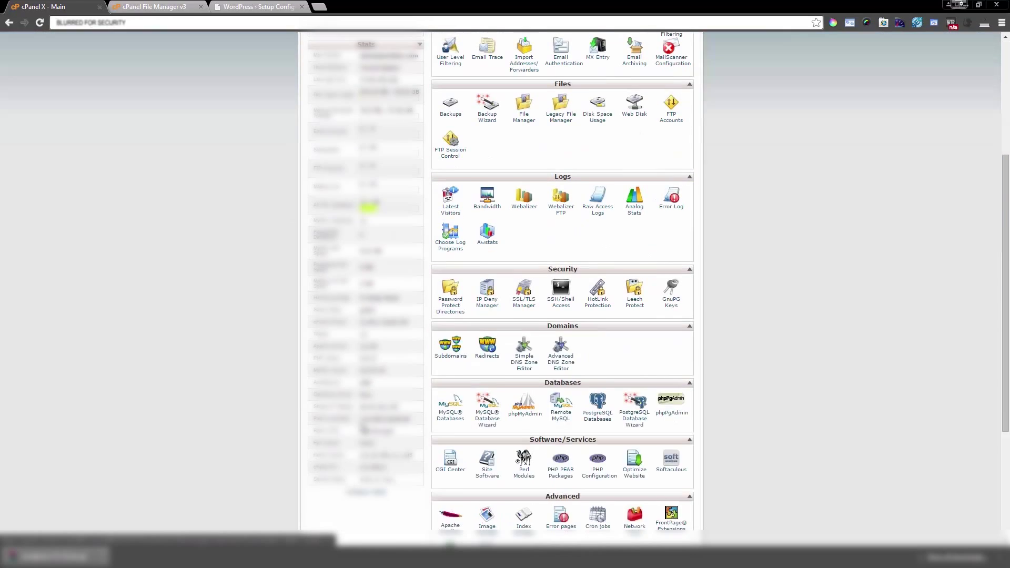
scroll(453, 368, down, 4)
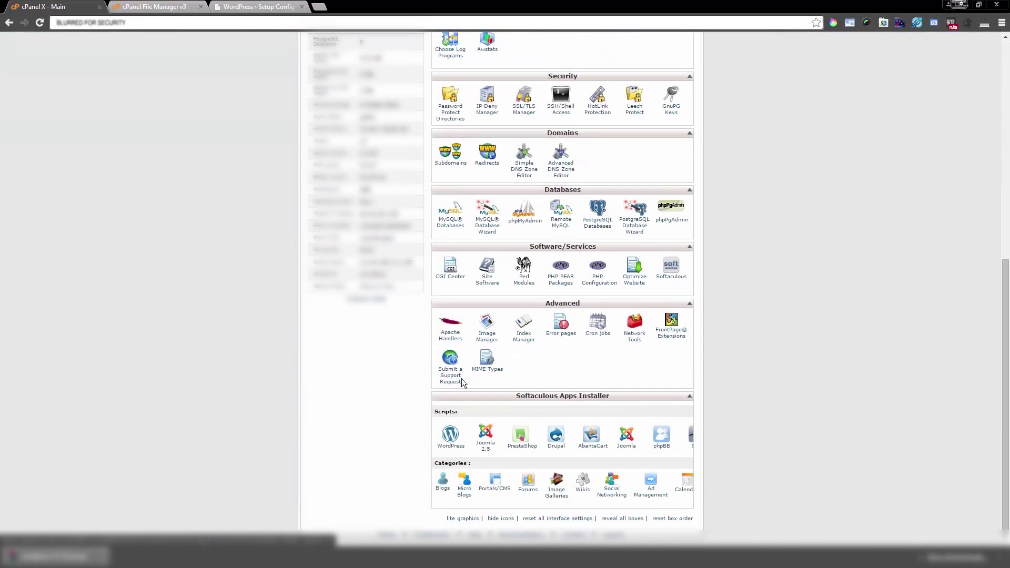
click(454, 221)
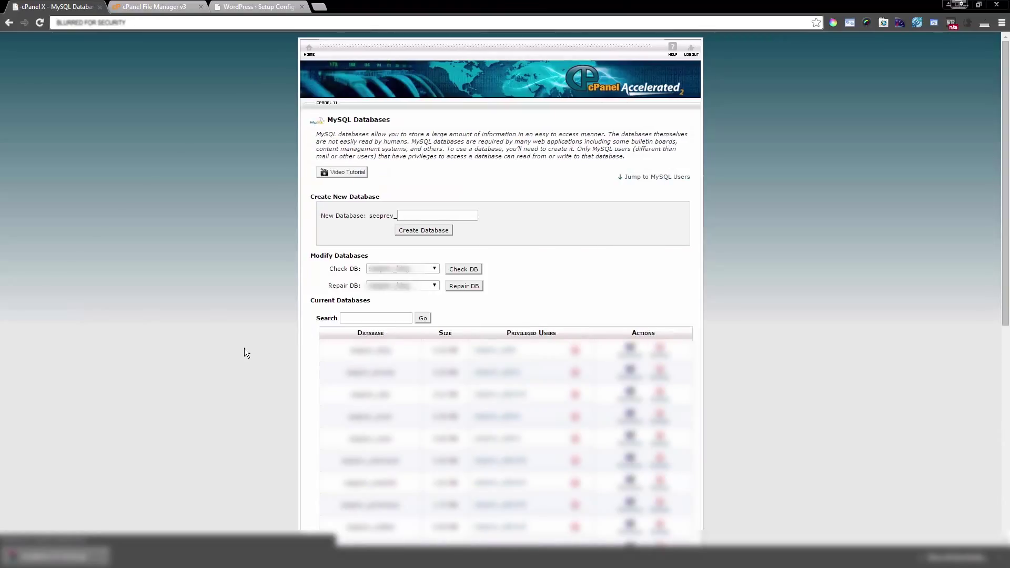
click(423, 216)
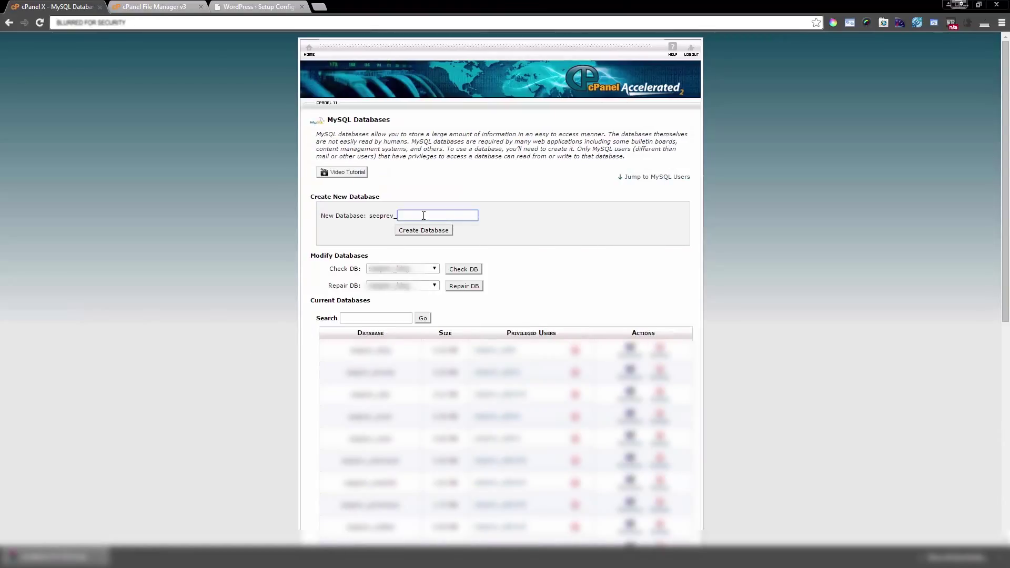
text(asdfasdf)
drag(437, 216, 358, 220)
click(267, 251)
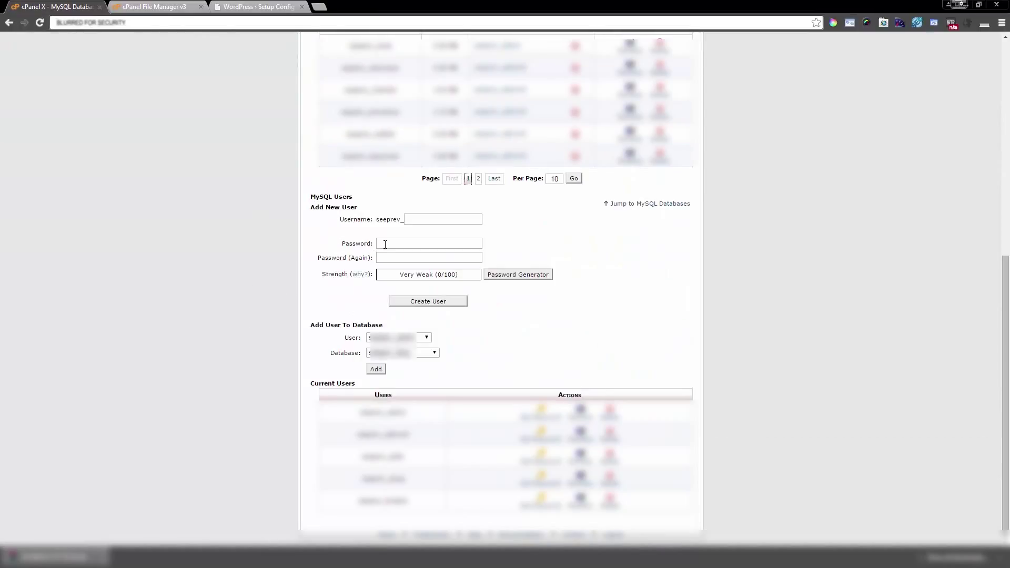
Step: Enter the new MySQL username asdfasdf, dismissing the password generator
click(419, 218)
text(asdfasdf)
click(515, 274)
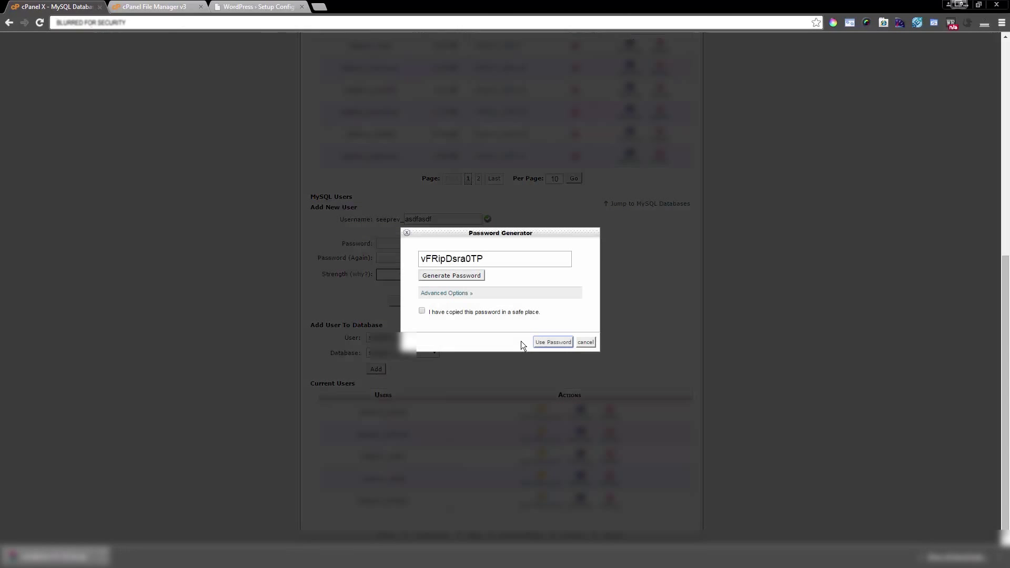
click(585, 342)
Step: Type the same eight-character password into Password and Password (Again)
click(413, 241)
text(asdfasdf)
click(410, 258)
text(asdfasdf)
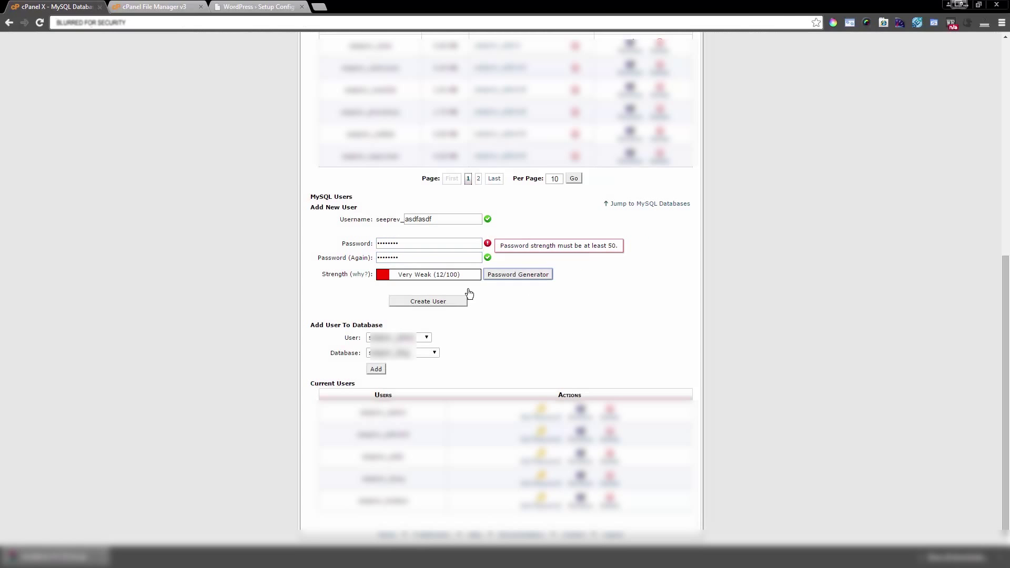
Step: Generate a random password, then close the generator without using it
click(488, 276)
click(458, 275)
click(551, 342)
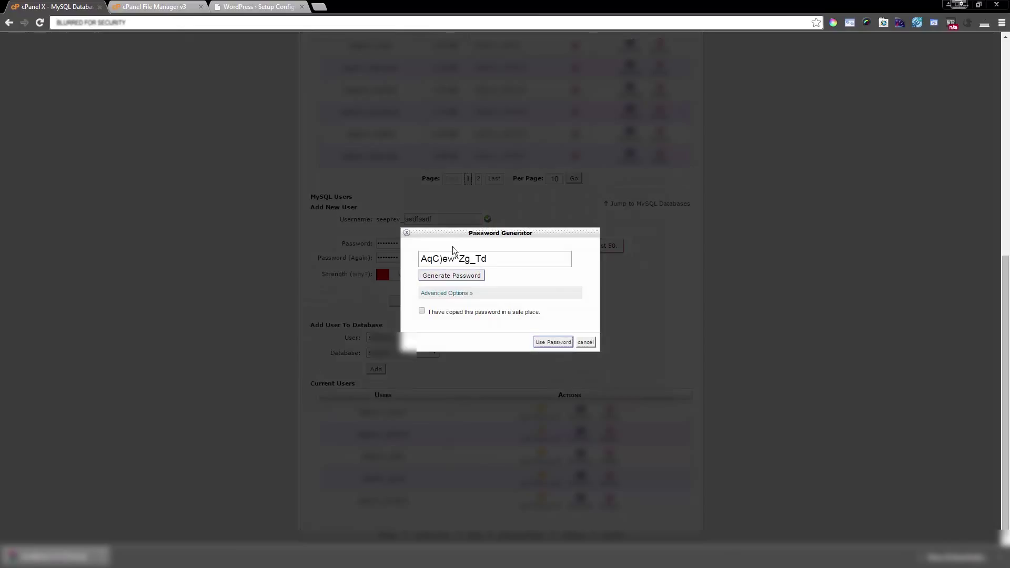
drag(504, 260, 411, 263)
click(407, 233)
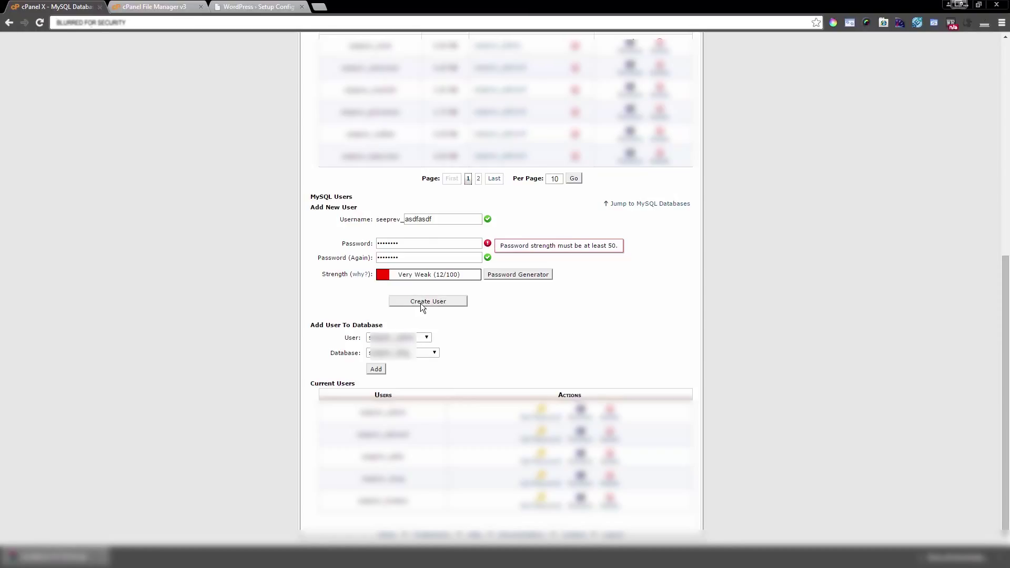
Step: Add the user to the database with ALL PRIVILEGES and save the changes
click(380, 369)
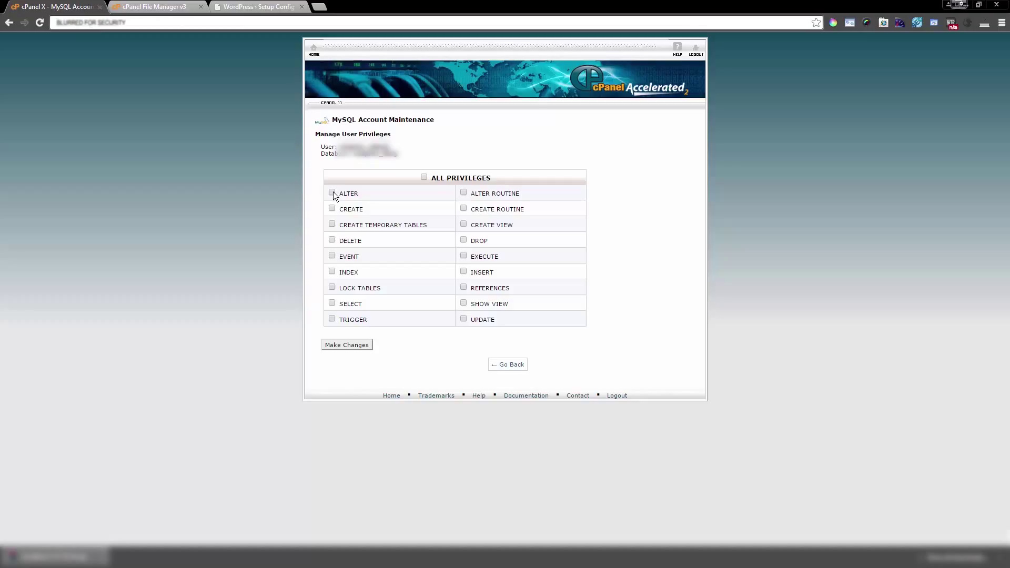
click(424, 177)
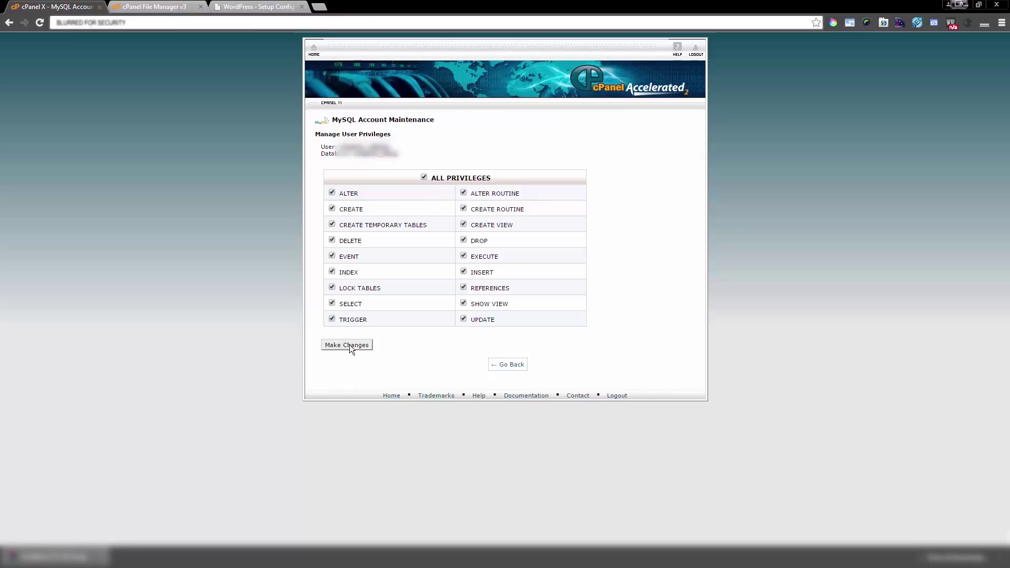
click(510, 367)
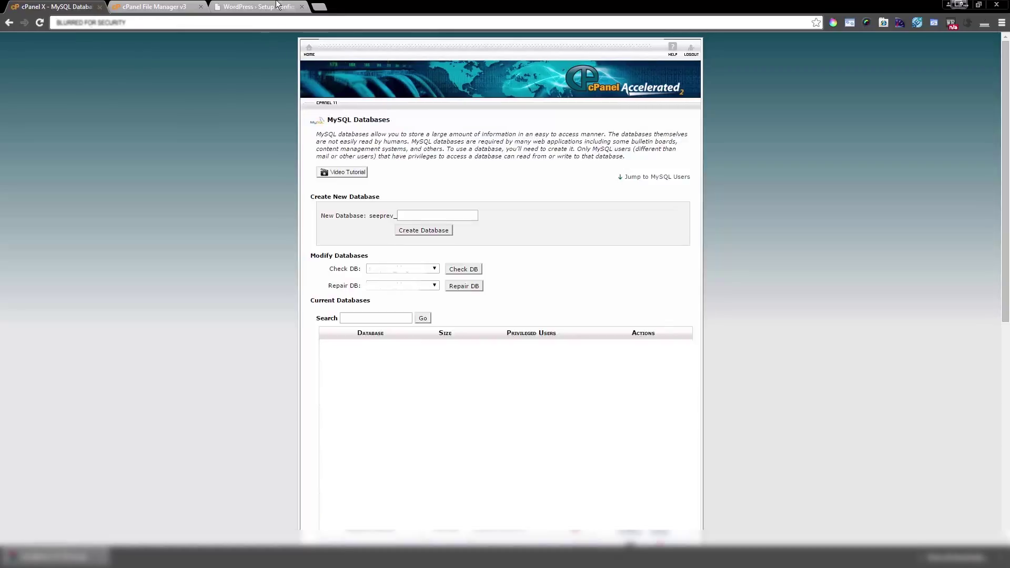
Step: Open WordPress's database connection form and select the default Database Name and Password values
click(257, 6)
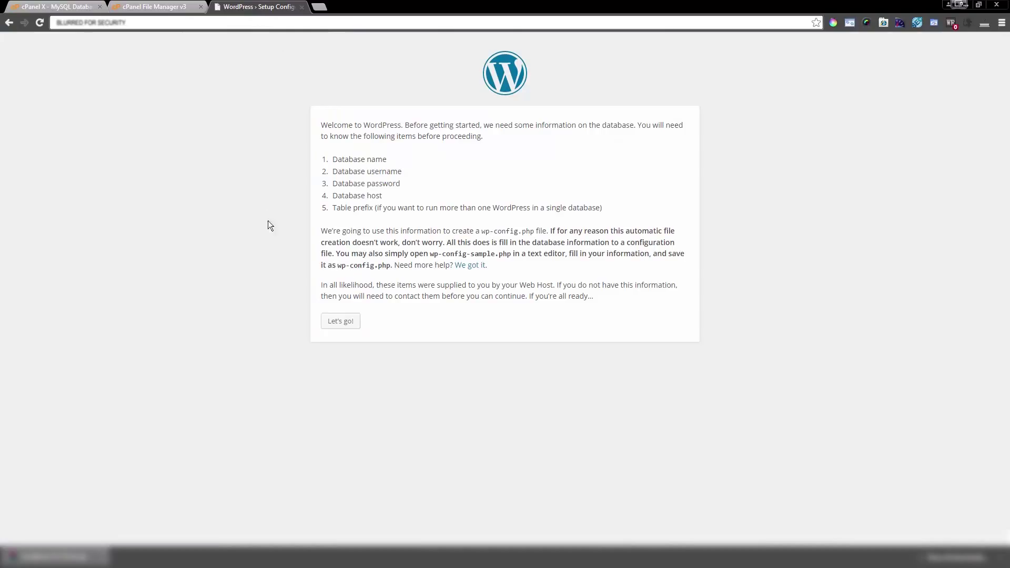
click(350, 323)
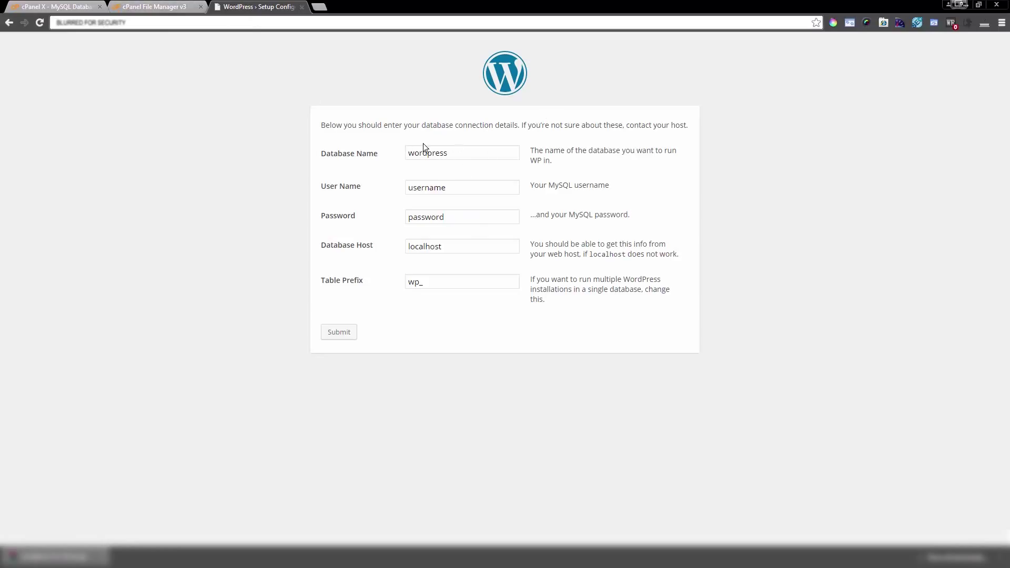
click(425, 153)
double_click(425, 153)
click(456, 190)
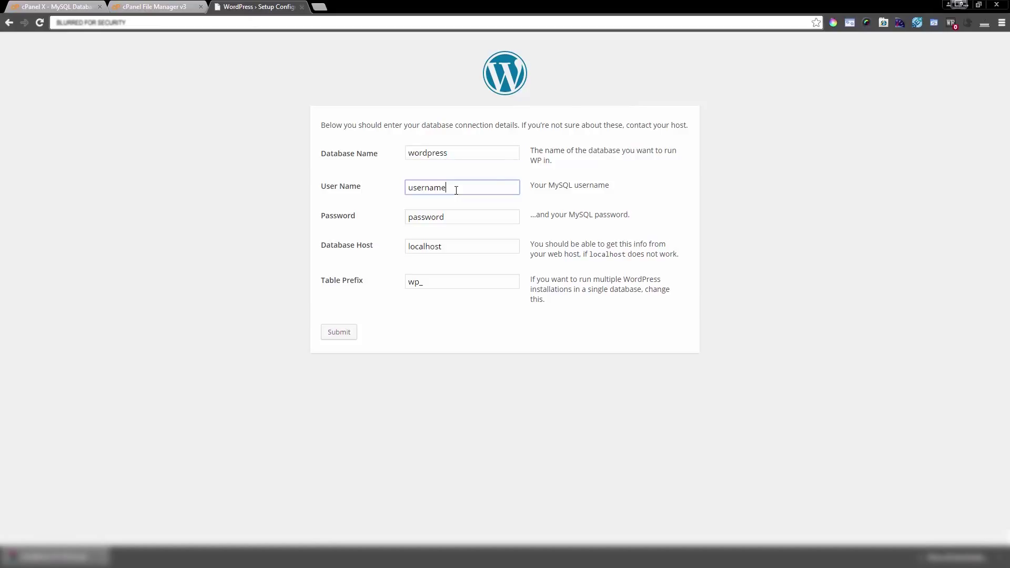
double_click(466, 217)
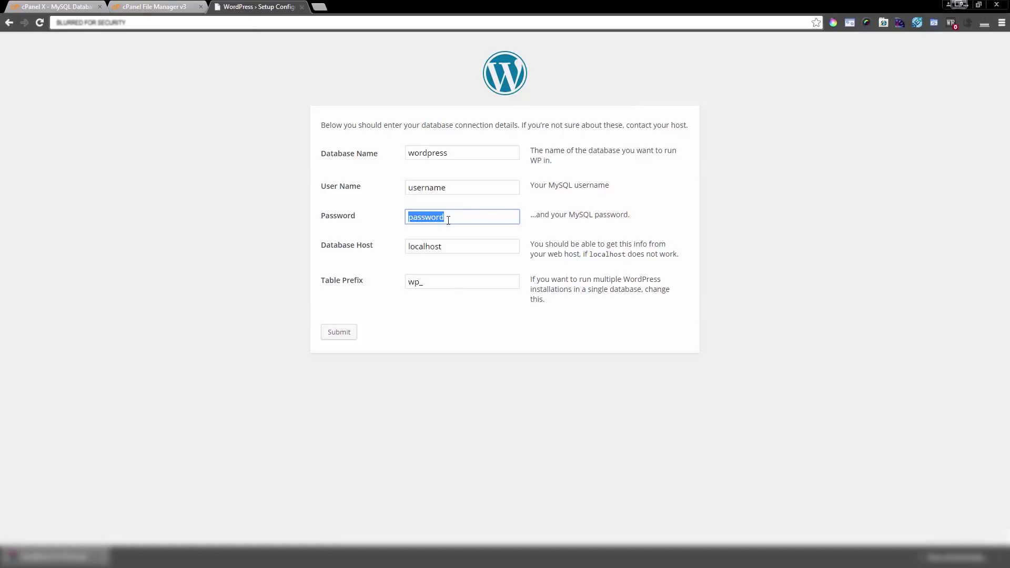
Step: Replace the Database Host value localhost with 127.0.0.1
click(456, 243)
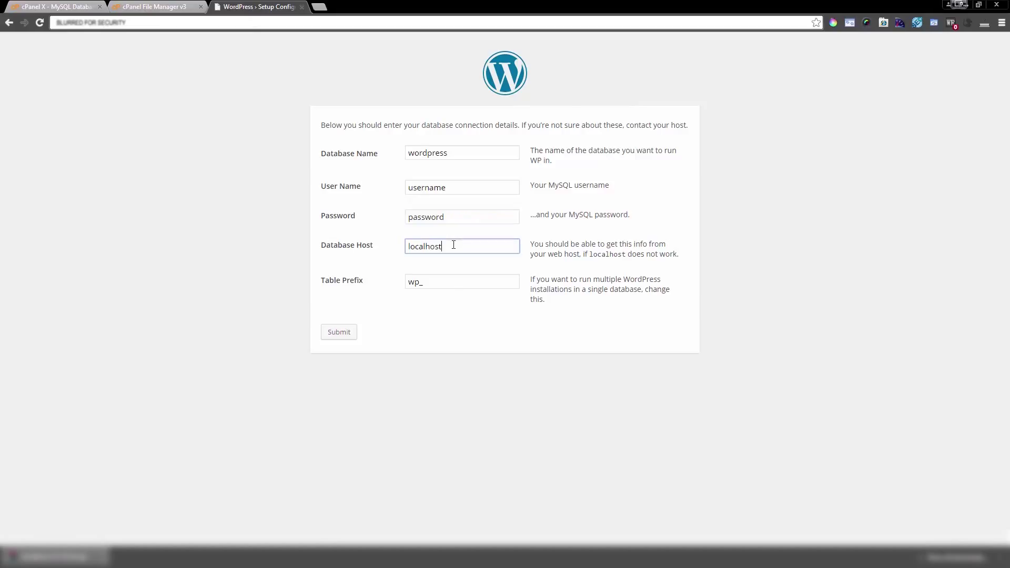
double_click(438, 244)
click(445, 244)
double_click(434, 245)
text(127.0.0.1)
drag(463, 247, 396, 253)
click(449, 247)
click(419, 287)
double_click(415, 282)
click(415, 282)
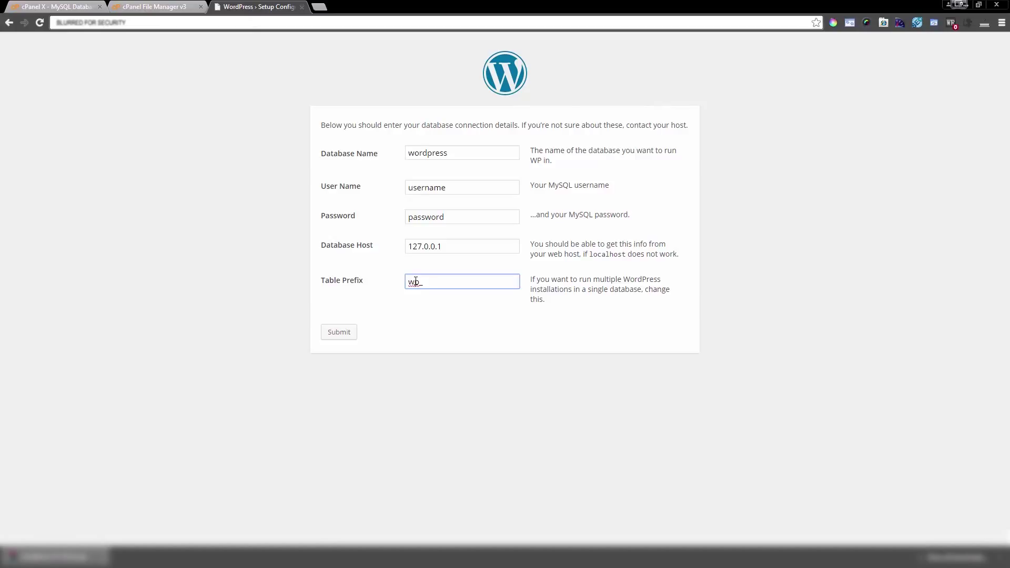
double_click(416, 282)
click(420, 281)
click(436, 281)
double_click(412, 282)
click(437, 281)
double_click(406, 282)
click(420, 281)
text(blog)
drag(449, 289, 391, 277)
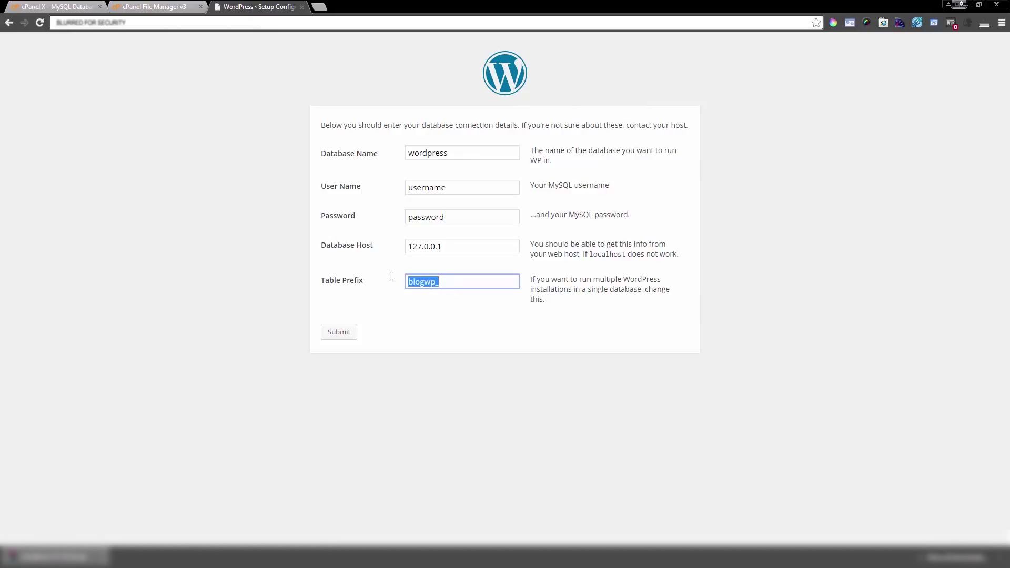
click(440, 281)
drag(405, 281, 368, 274)
click(428, 284)
key(BackSpace)
text(x)
key(BackSpace)
drag(429, 282, 385, 281)
click(420, 283)
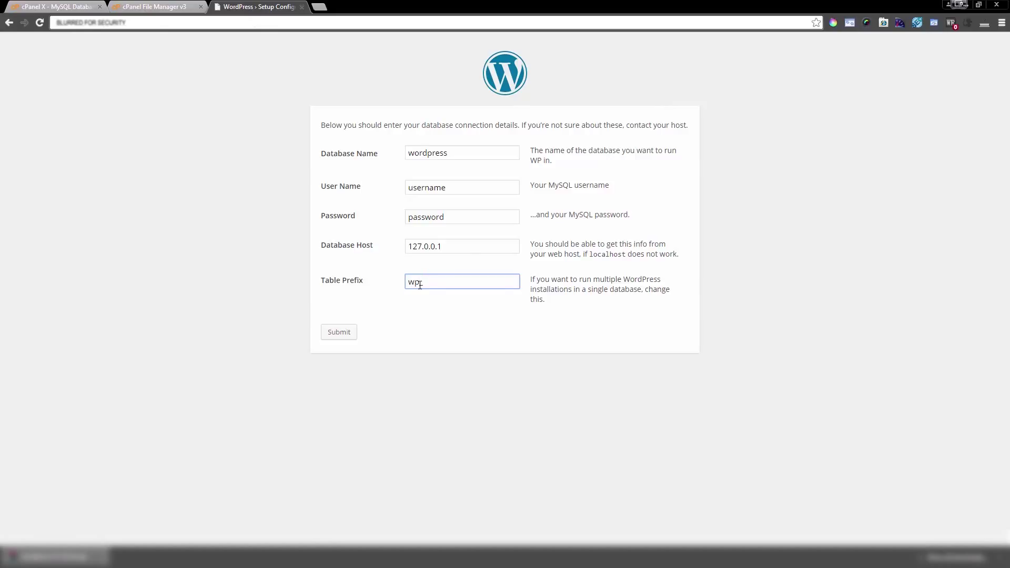